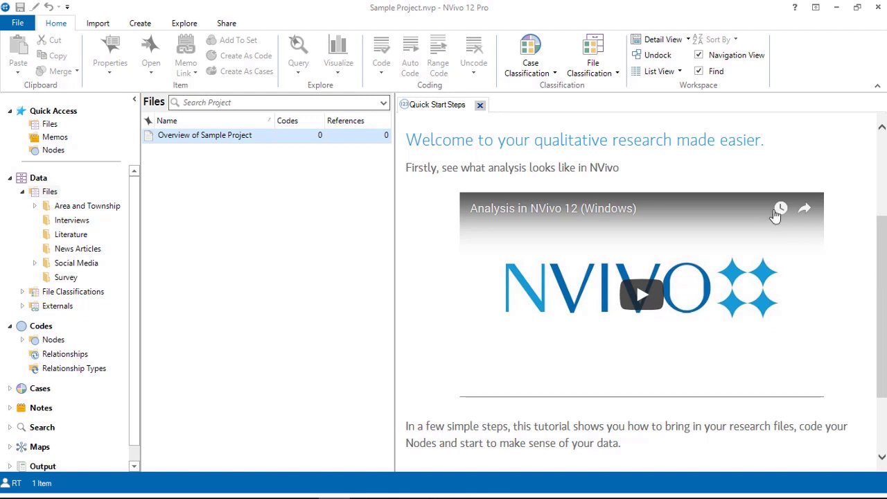
Step: Close the Quick Start Steps page and expand the Cases and Notes groups in the navigation view
click(480, 104)
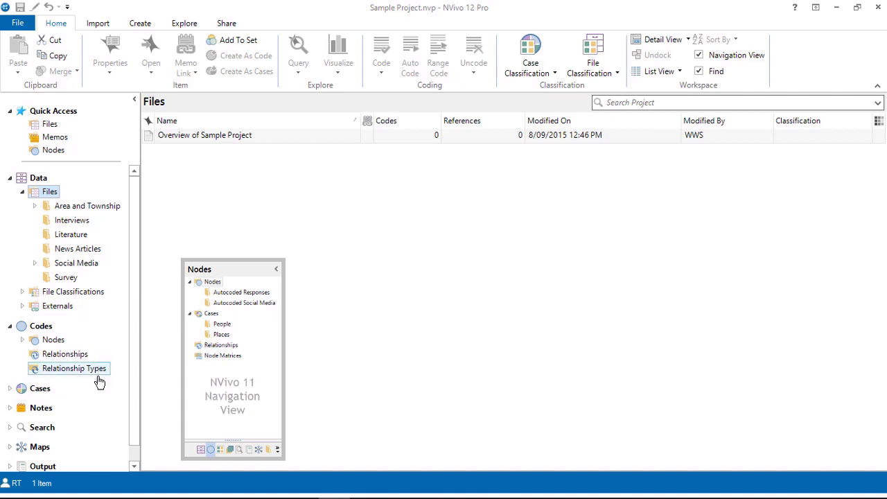
click(10, 388)
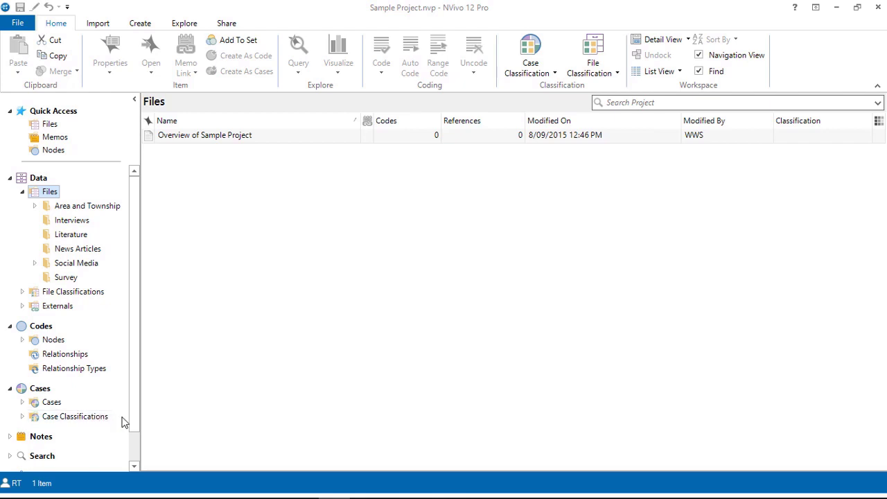
scroll(119, 421, down, 2)
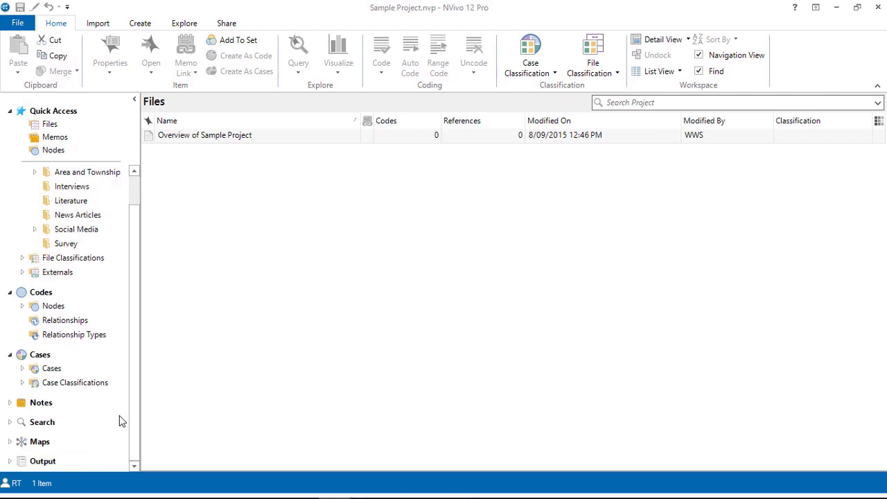
click(10, 404)
scroll(129, 402, down, 3)
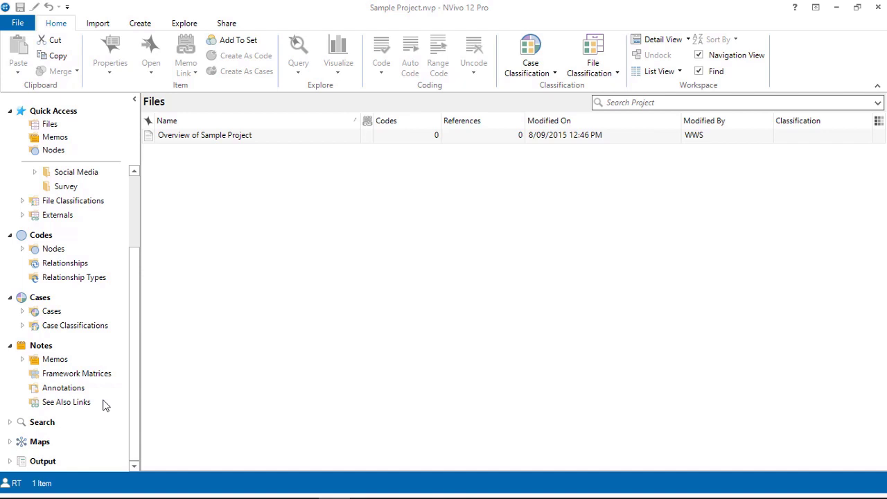
Step: Expand the Search, Maps and Output groups in the navigation view
click(9, 422)
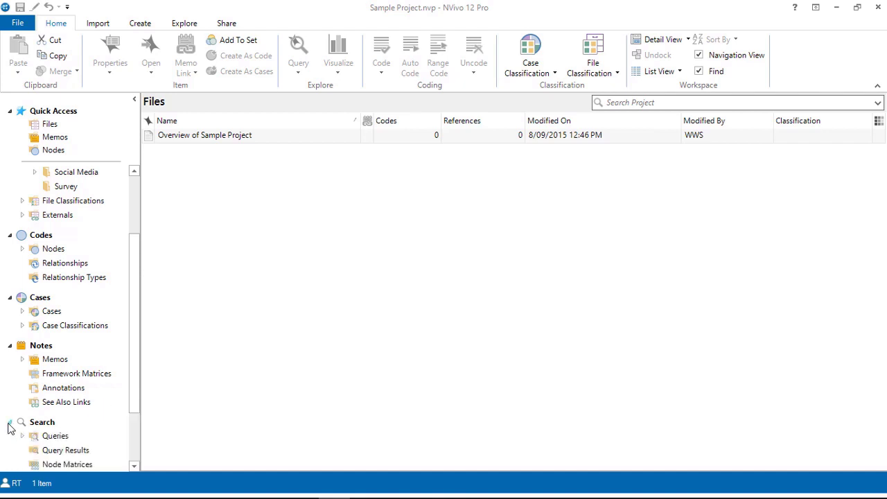
scroll(120, 404, down, 1)
scroll(120, 398, down, 2)
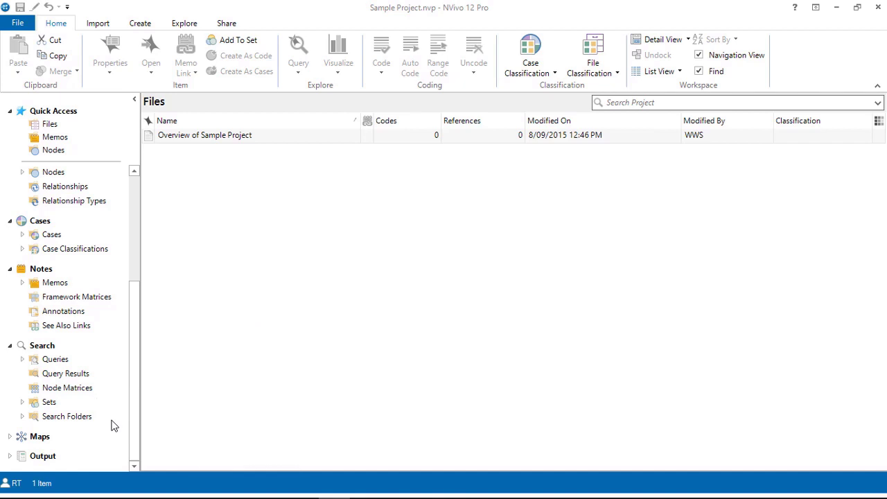
click(10, 436)
scroll(111, 416, down, 1)
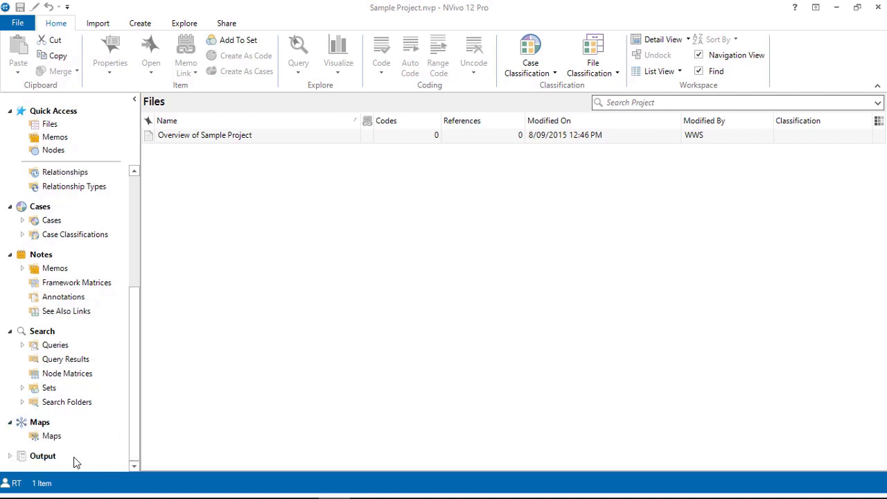
click(10, 456)
scroll(111, 447, down, 1)
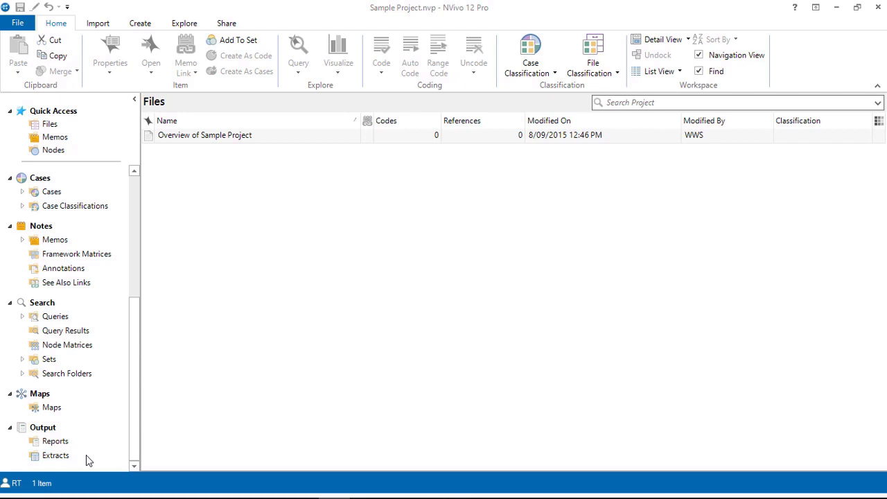
Step: Add the Maps folder to Quick Access beneath Nodes
drag(131, 420, 135, 275)
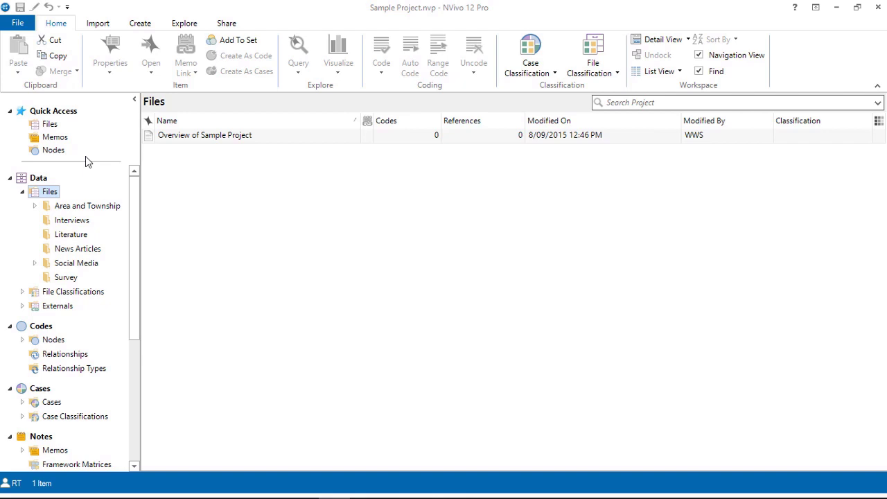
drag(135, 232, 136, 362)
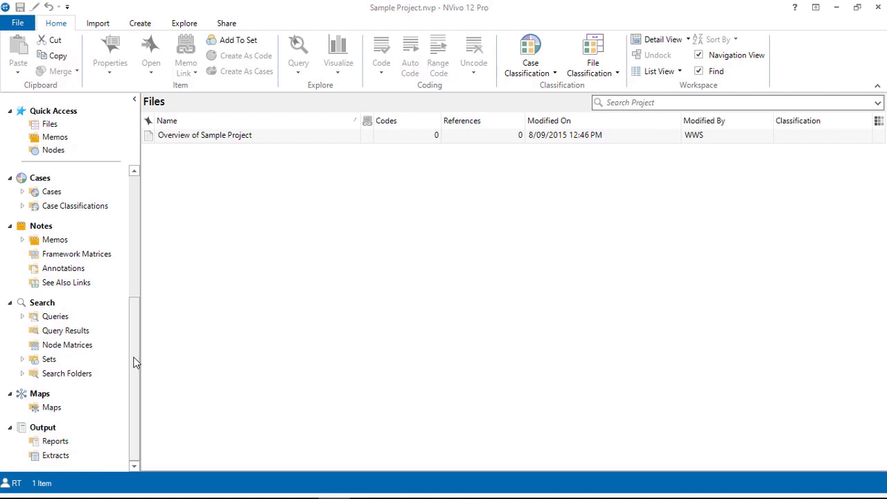
click(53, 408)
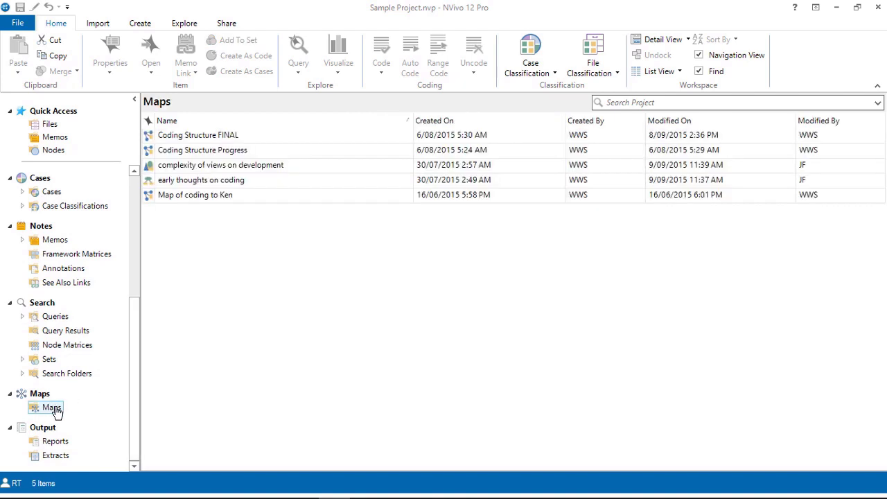
drag(57, 411, 59, 161)
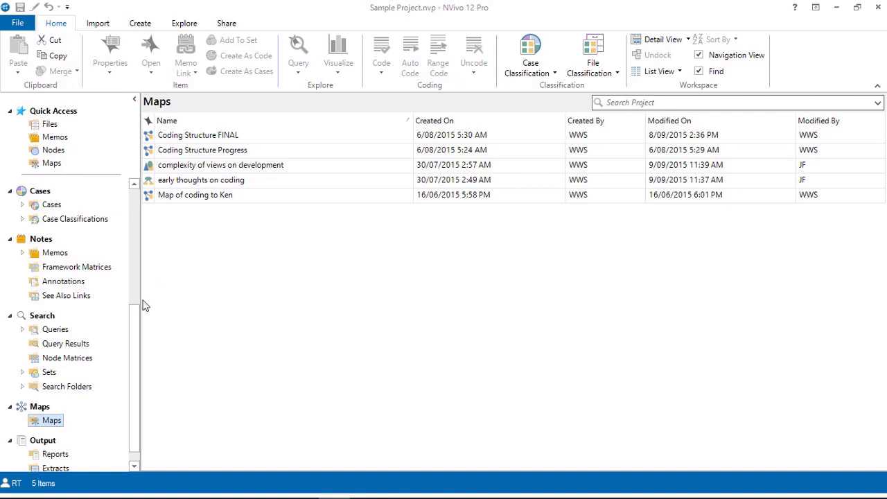
Step: Look over the available Import, Create, Explore and Share commands
click(91, 24)
click(151, 25)
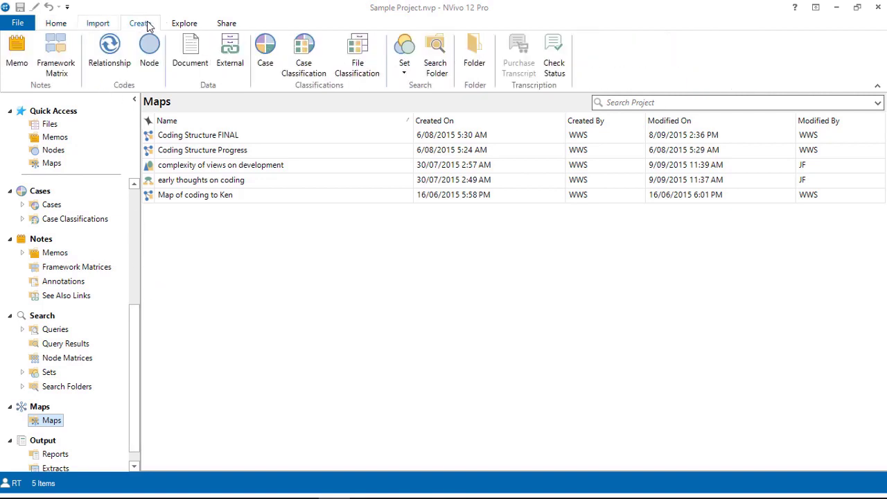
click(188, 25)
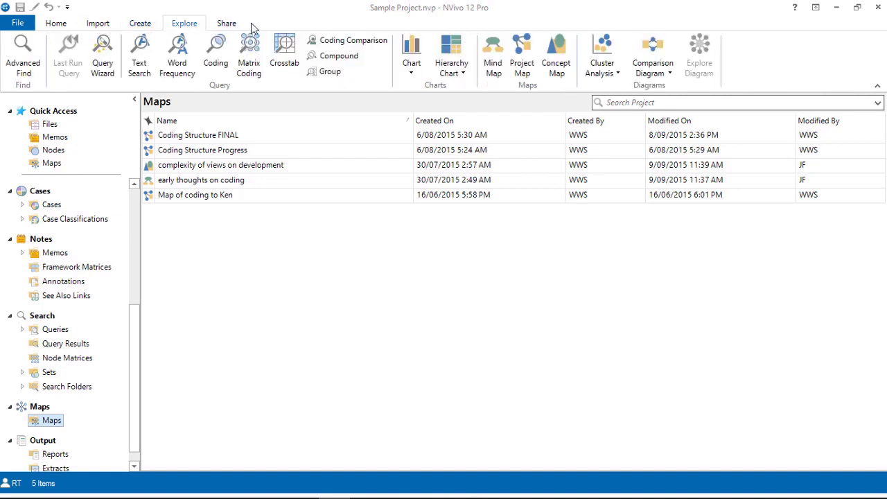
click(227, 25)
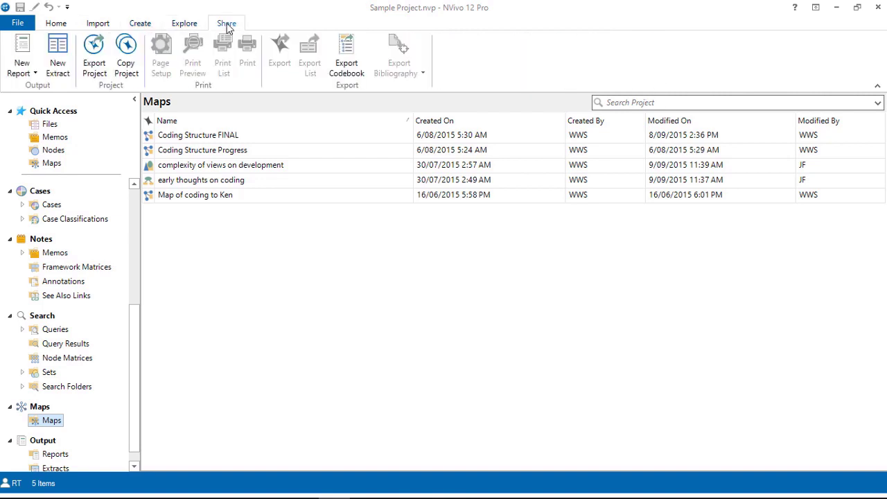
click(97, 24)
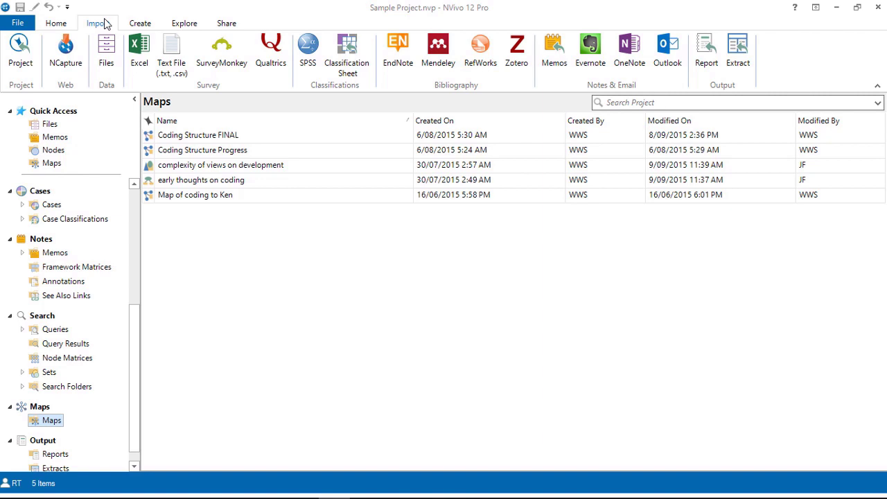
Step: Open the first interview document in the Interviews folder
drag(134, 320, 145, 195)
click(83, 238)
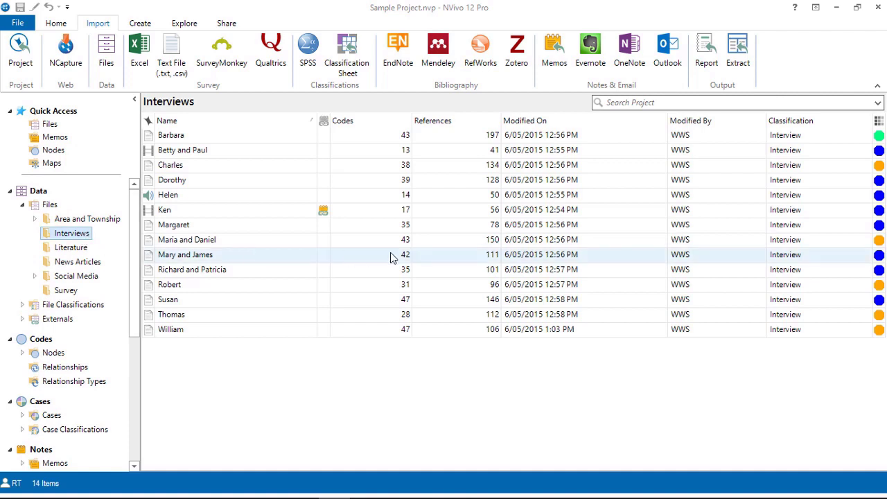
click(178, 137)
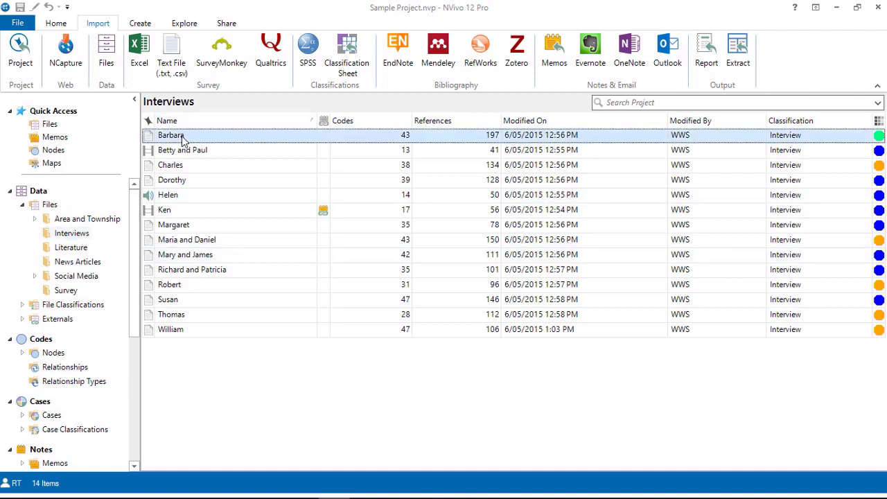
double_click(175, 135)
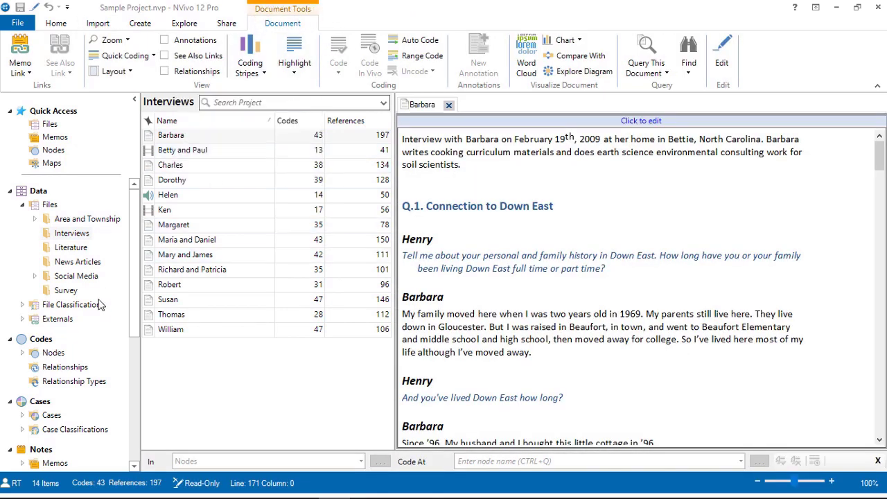
Step: List the project's nodes and open the Balance node's coded references
click(56, 353)
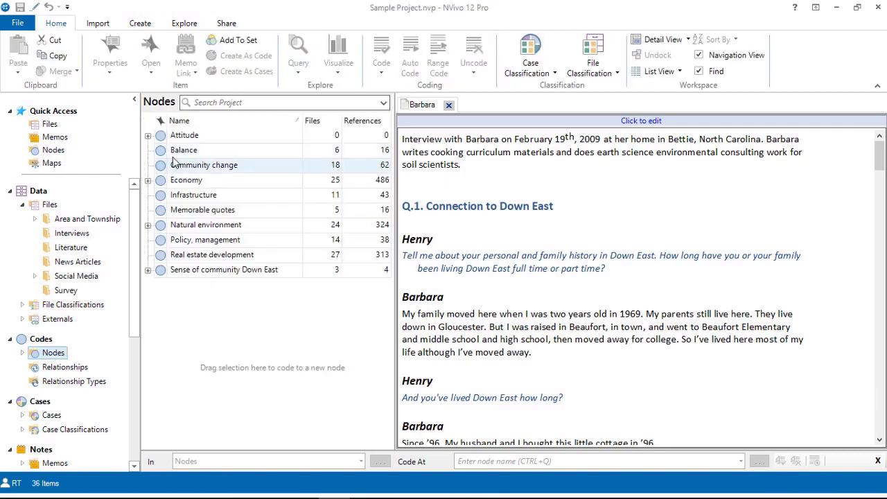
click(181, 150)
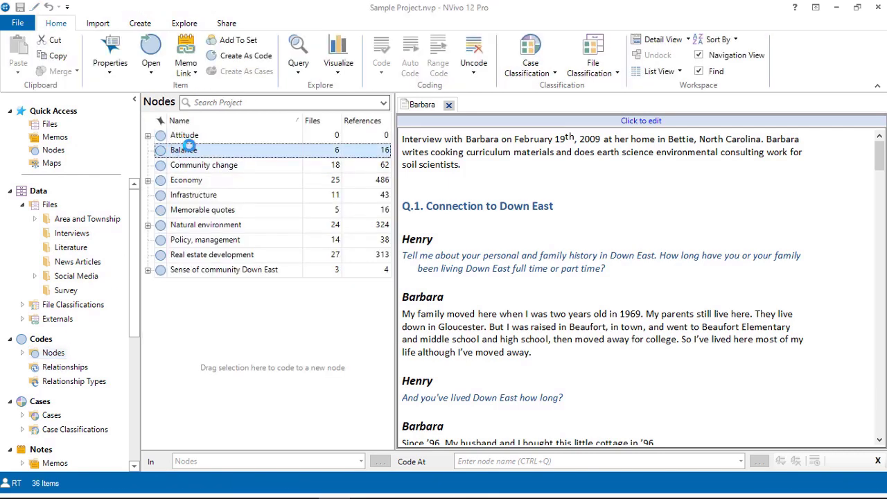
double_click(184, 149)
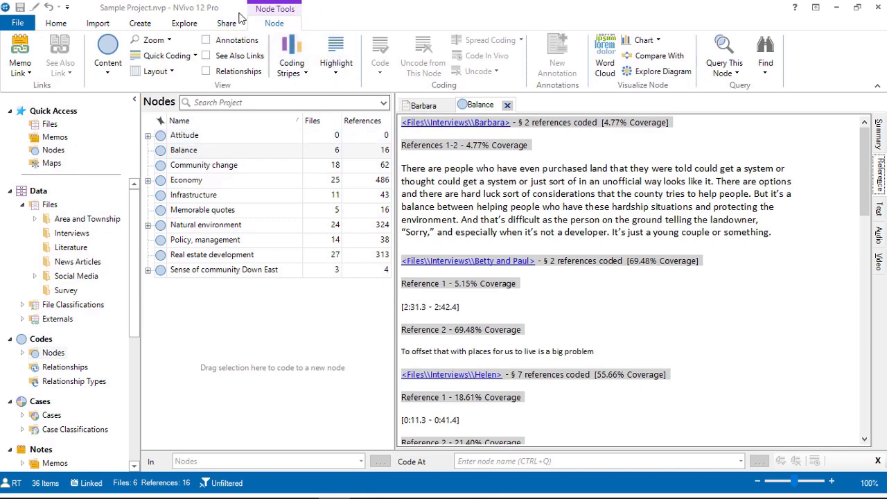
Step: View the Coding Stripes options for the open interview document and for the Balance node
click(425, 106)
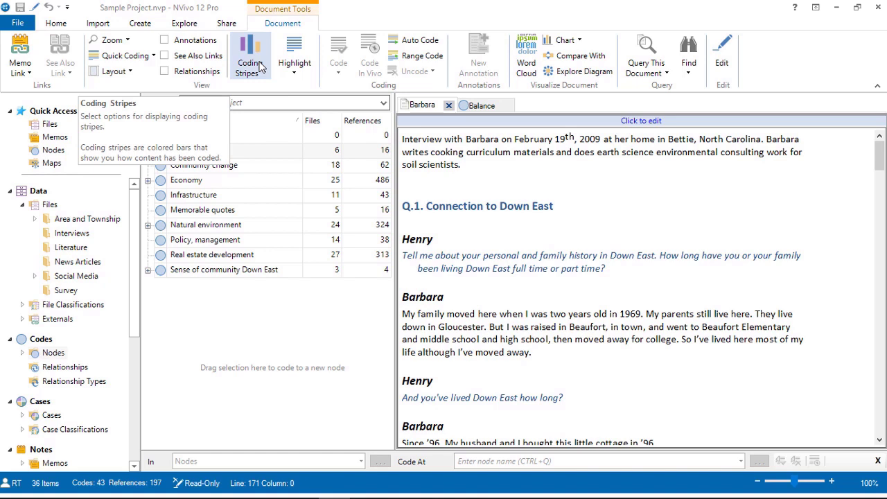
click(263, 74)
click(481, 105)
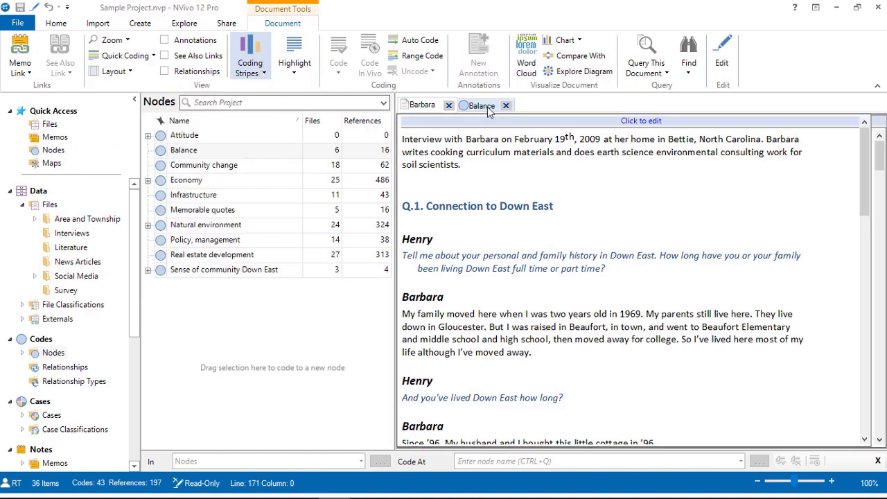
click(288, 64)
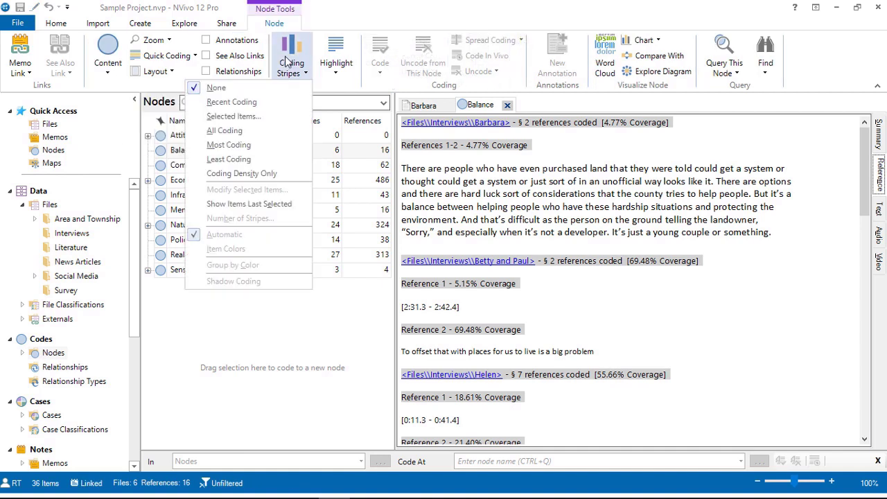
click(364, 12)
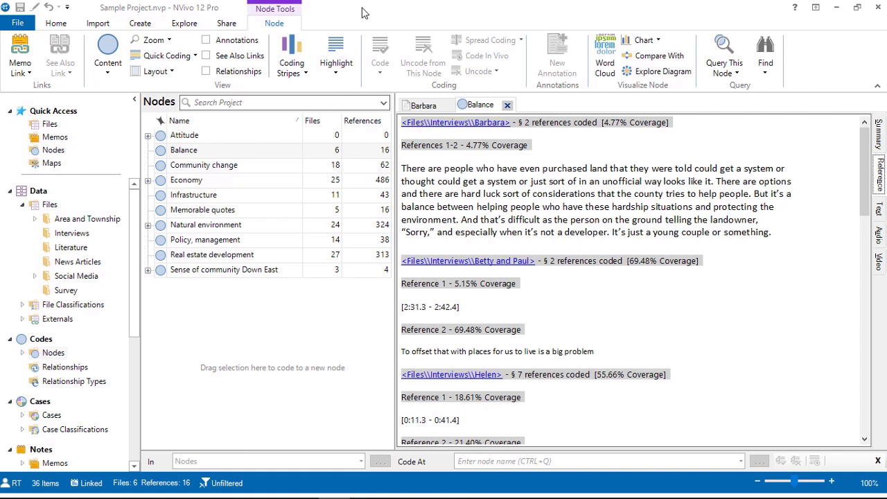
Step: Close the Balance node and the interview document, and show the contents of the main Files folder
click(507, 105)
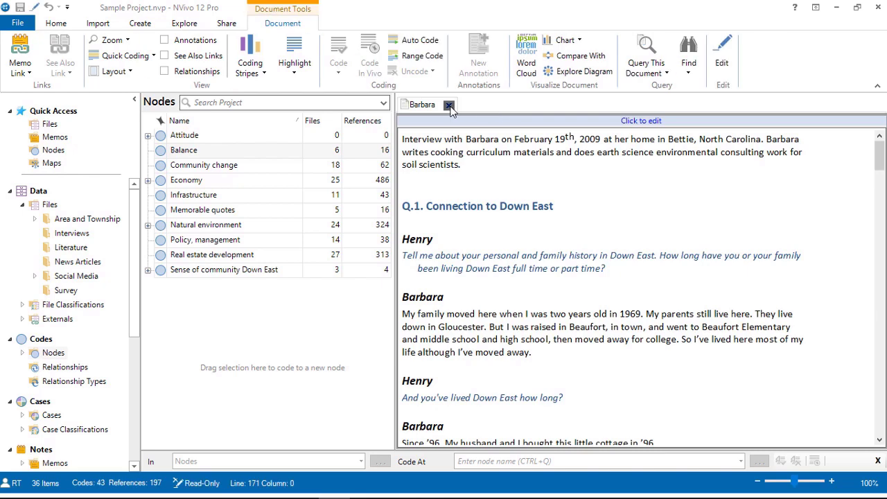
click(449, 104)
click(50, 205)
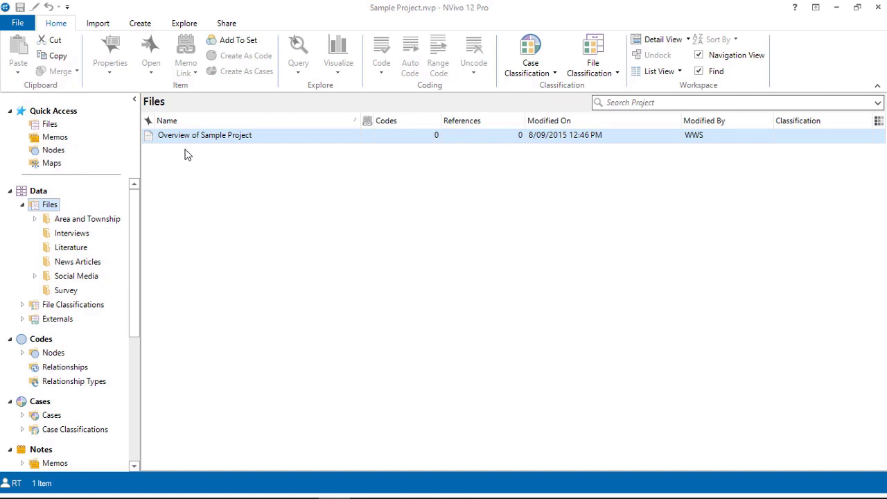
Step: Examine the import commands and the import options offered for the Files folder
click(111, 21)
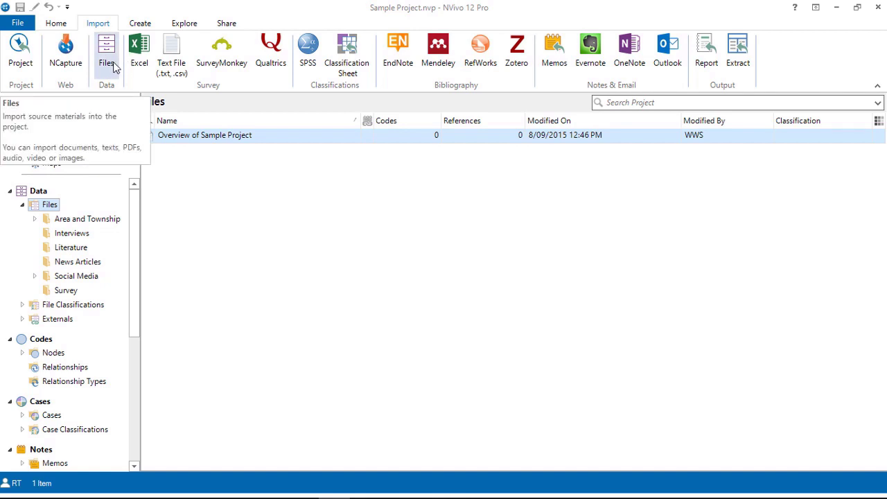
right_click(194, 189)
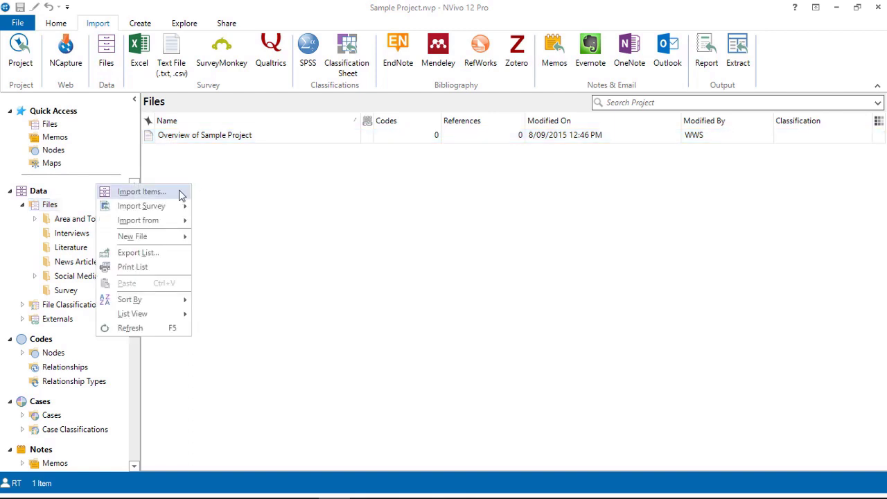
click(218, 194)
Step: Code the second Introduction paragraph of the Overview of Sample Project document to the Balance node and close the document
double_click(150, 137)
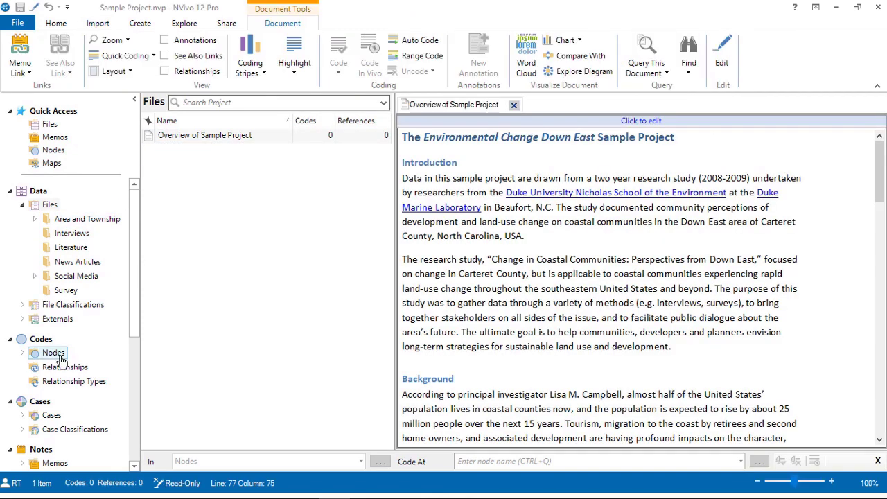
click(56, 354)
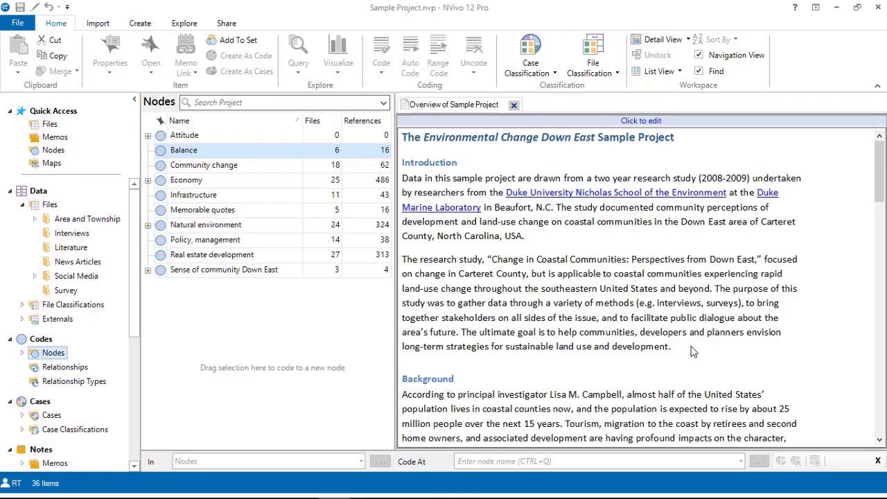
drag(691, 350, 401, 260)
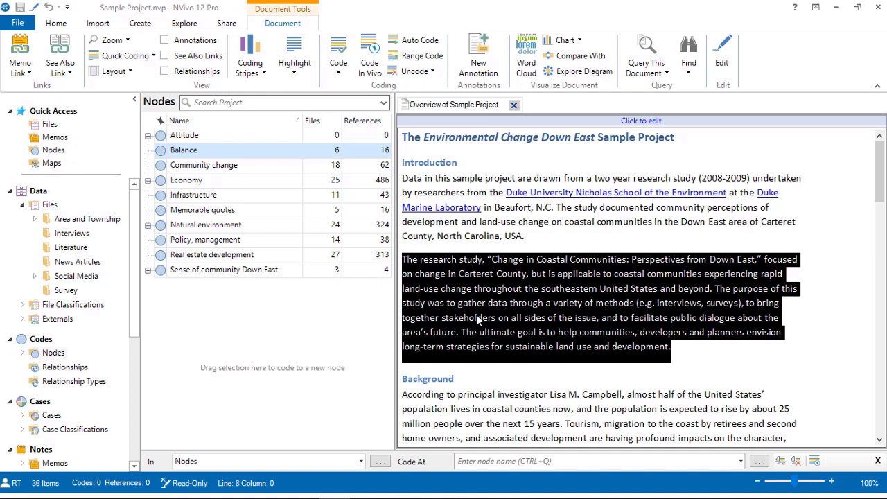
drag(476, 315, 283, 155)
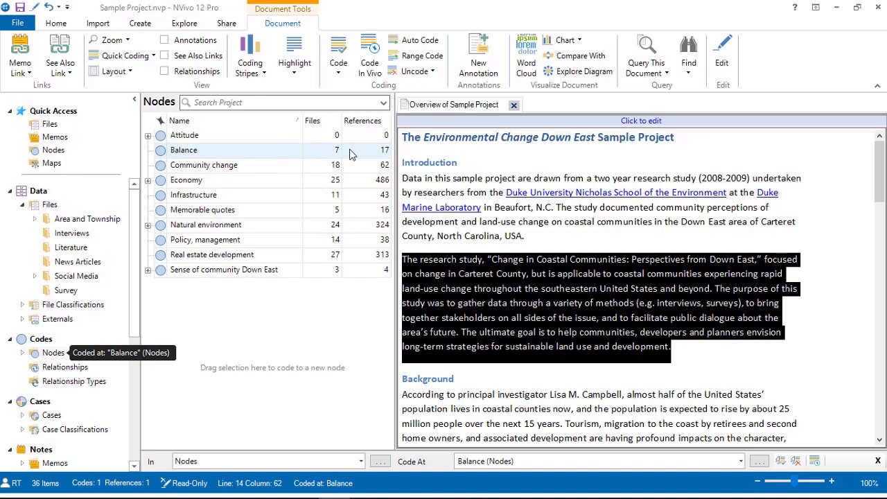
click(513, 105)
click(514, 104)
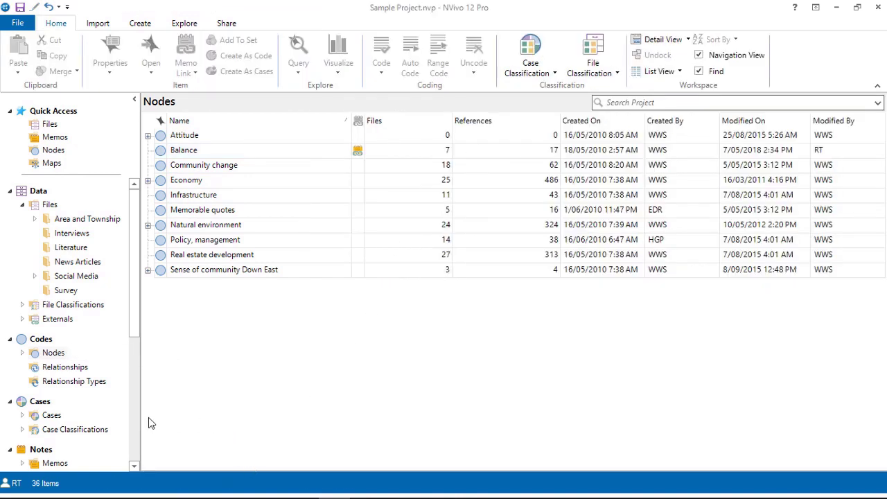
Step: Show the cases in the Person case classification and expand the first interview participant's attribute values
scroll(137, 332, down, 3)
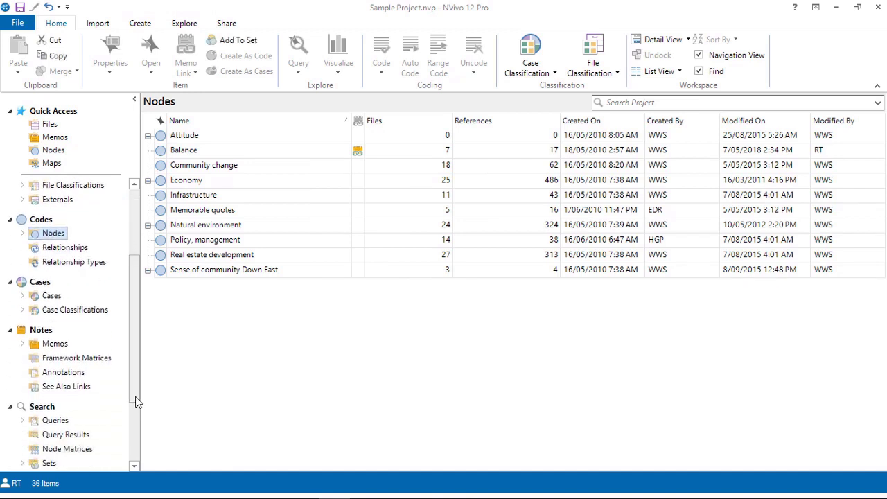
click(23, 311)
click(65, 326)
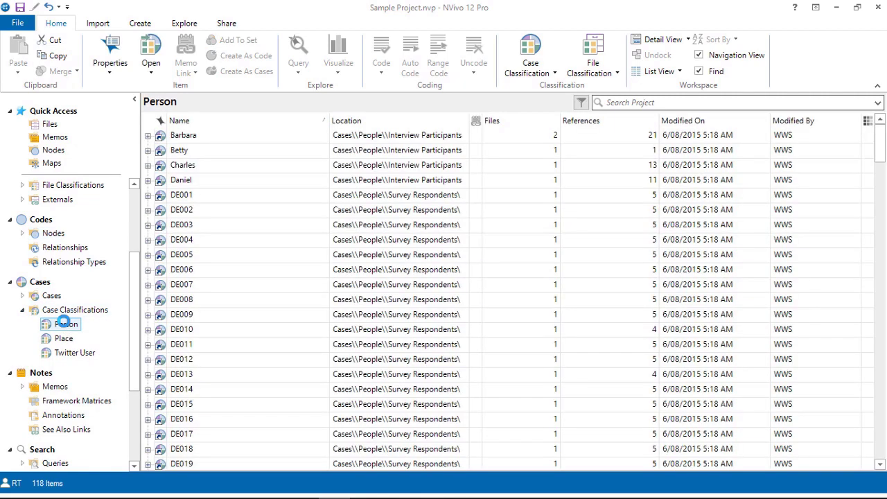
click(148, 136)
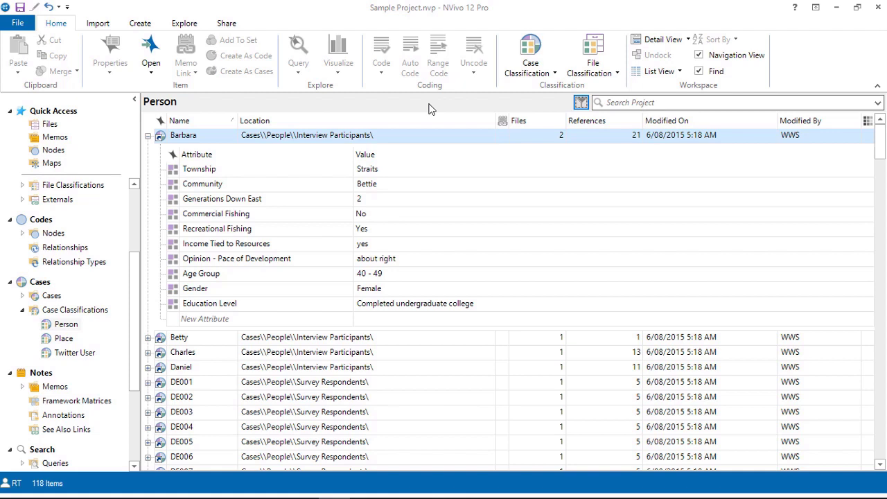
Step: Create a Crosstab query and add the Mixed, Negative, Neutral and Positive nodes under Attitude as its codes
click(183, 23)
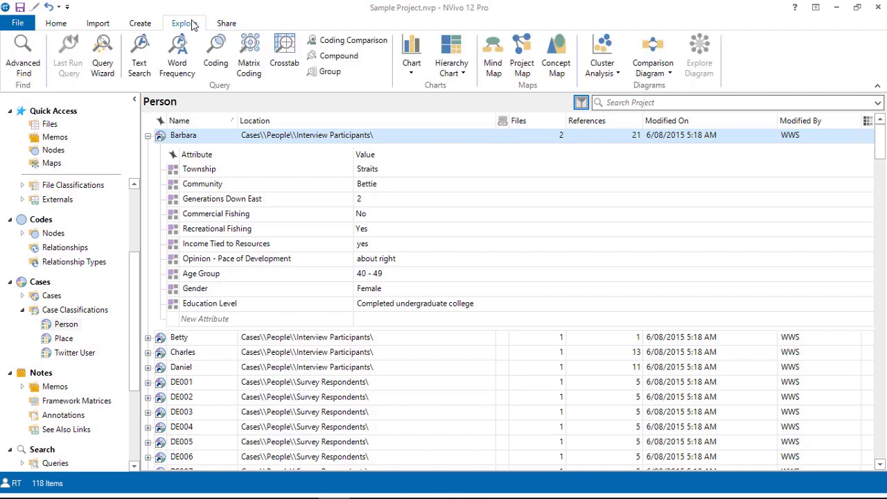
click(293, 65)
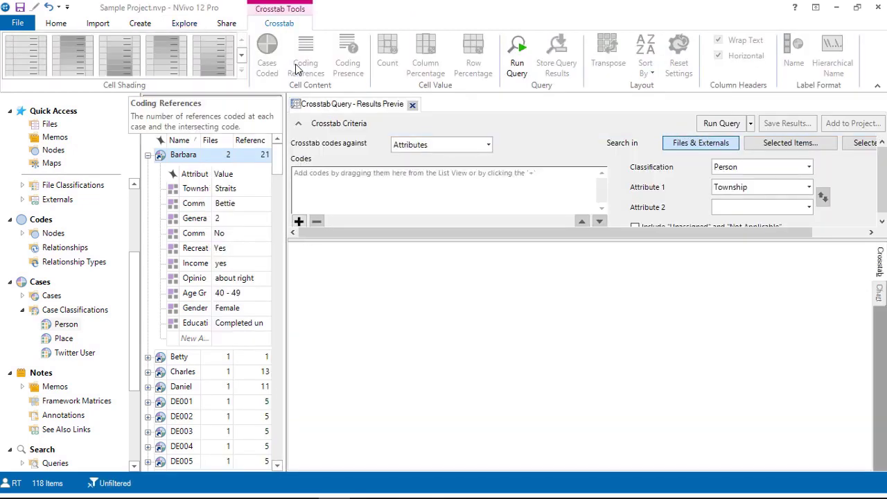
click(53, 233)
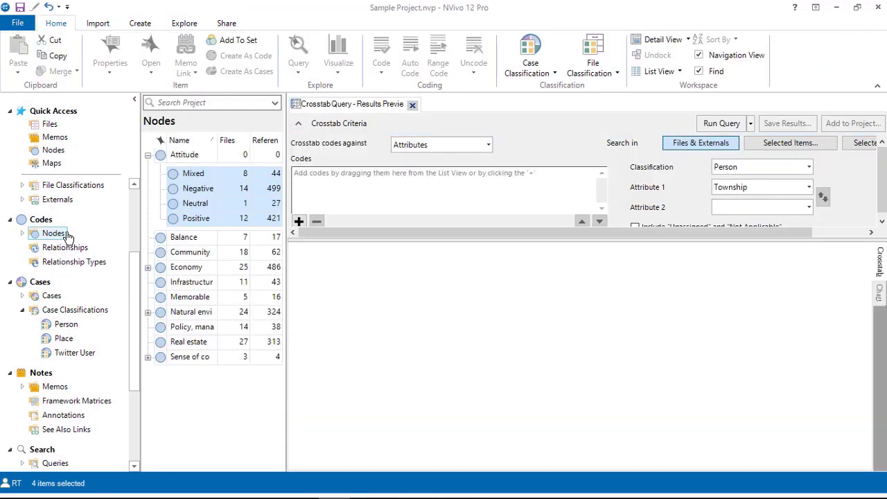
click(175, 180)
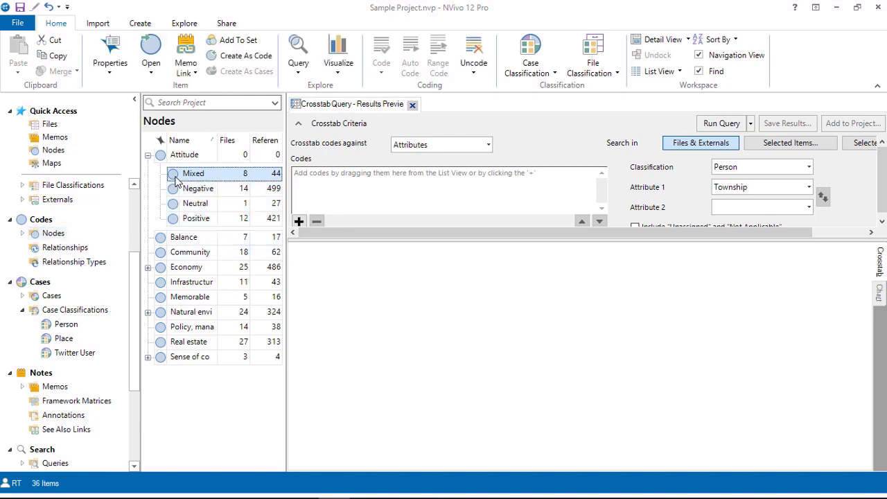
shift+click(175, 221)
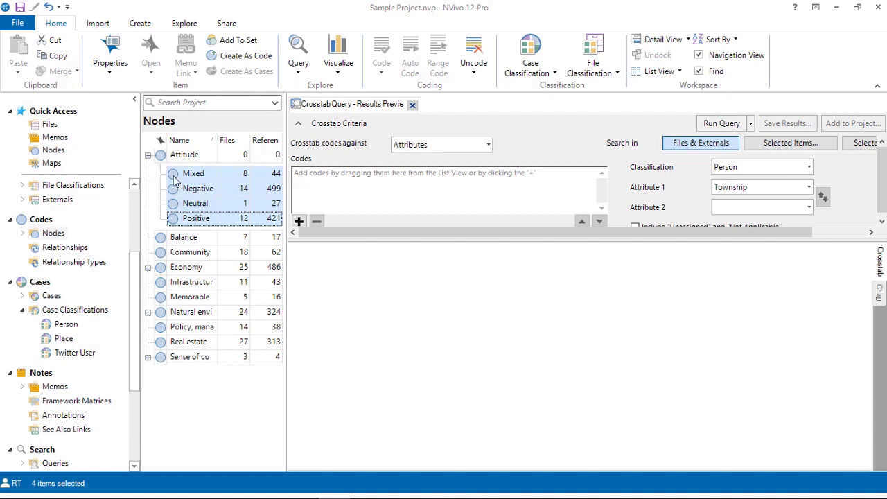
drag(173, 175, 381, 189)
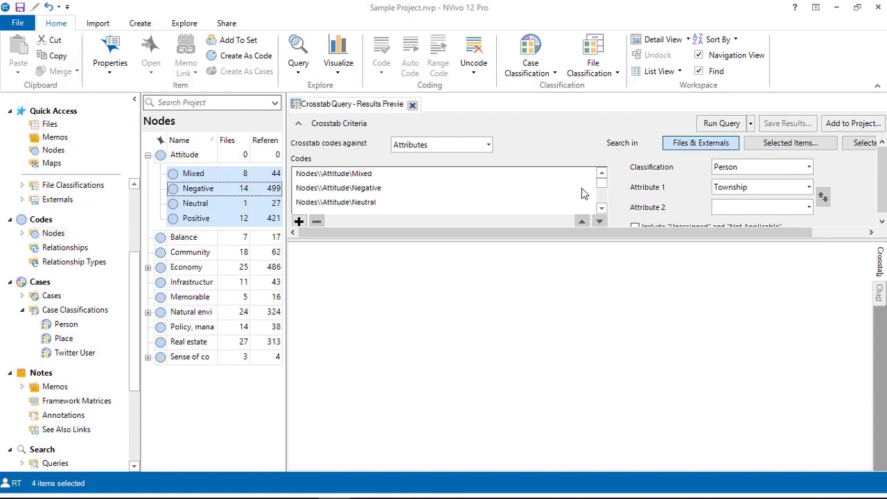
Step: Set the crosstab's classification to Person with Age Group as Attribute 1 and Gender as Attribute 2, and run the query
click(809, 168)
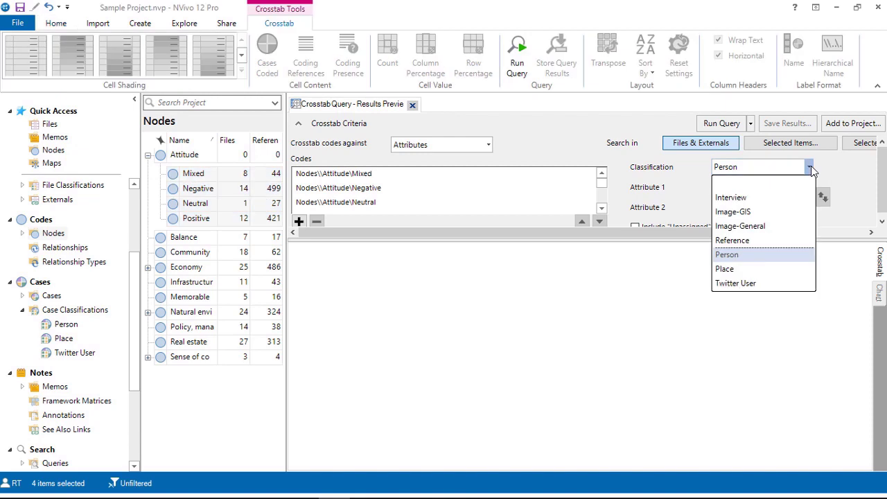
click(792, 255)
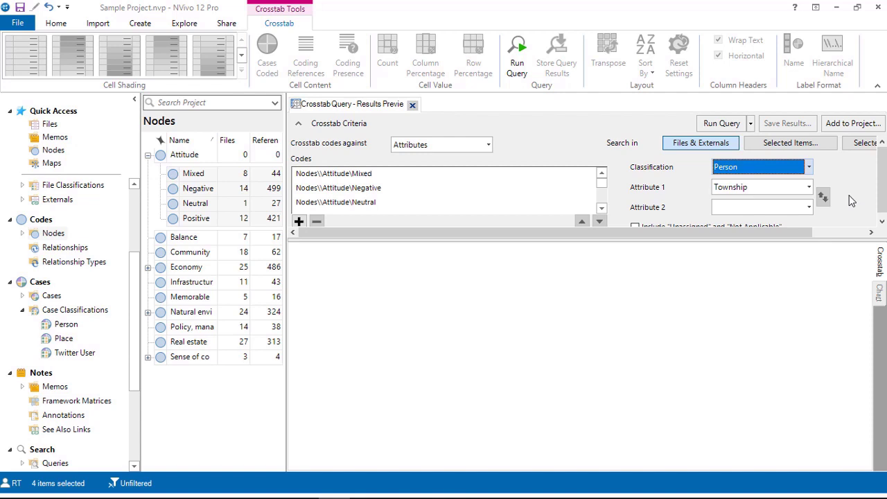
click(811, 186)
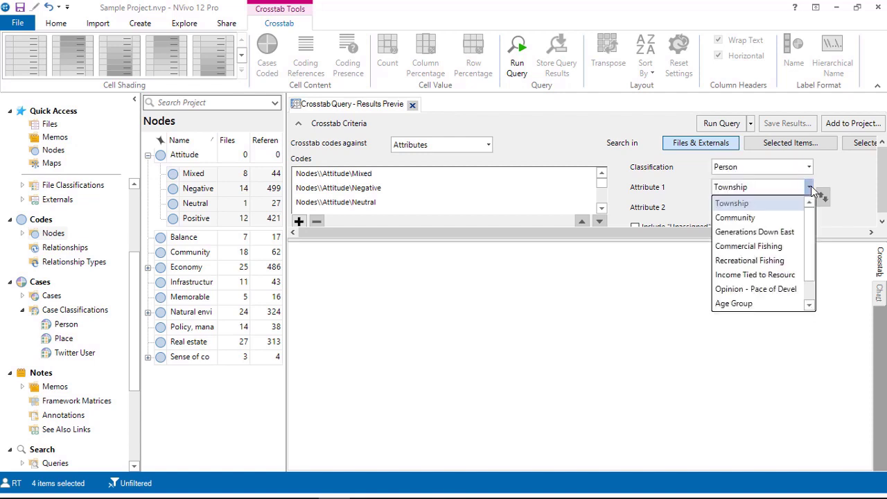
click(791, 309)
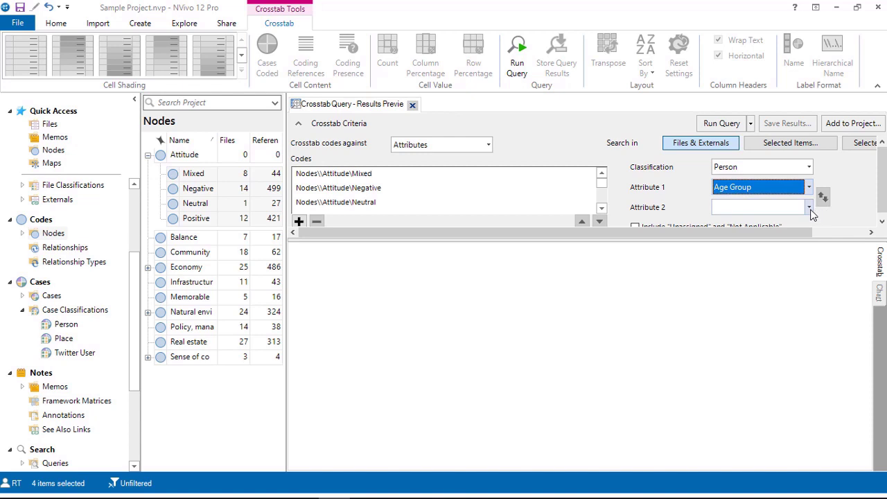
click(808, 208)
scroll(811, 286, down, 1)
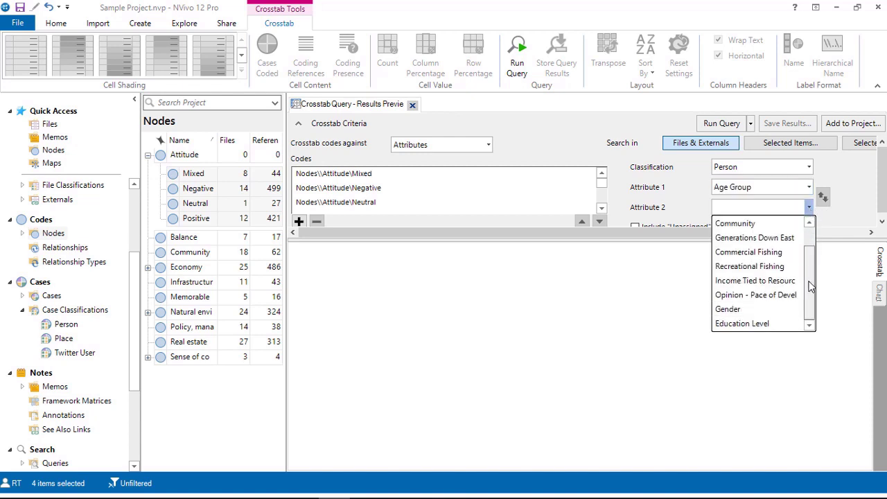
click(779, 315)
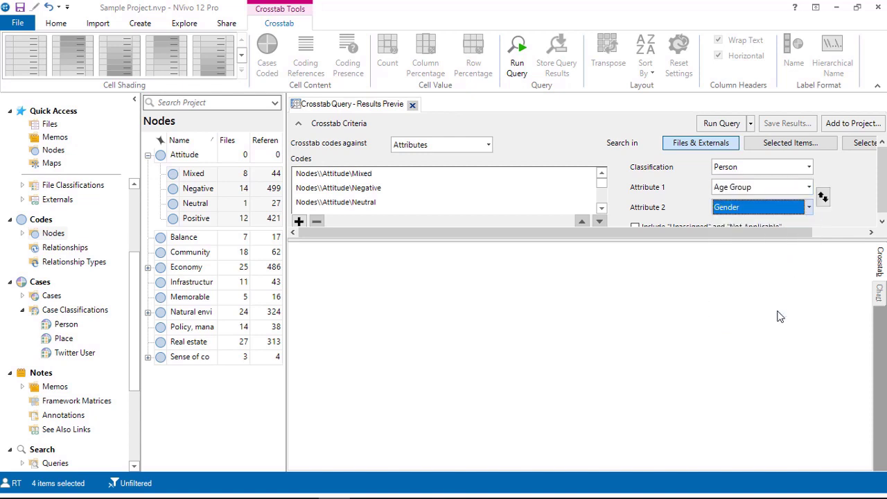
click(733, 126)
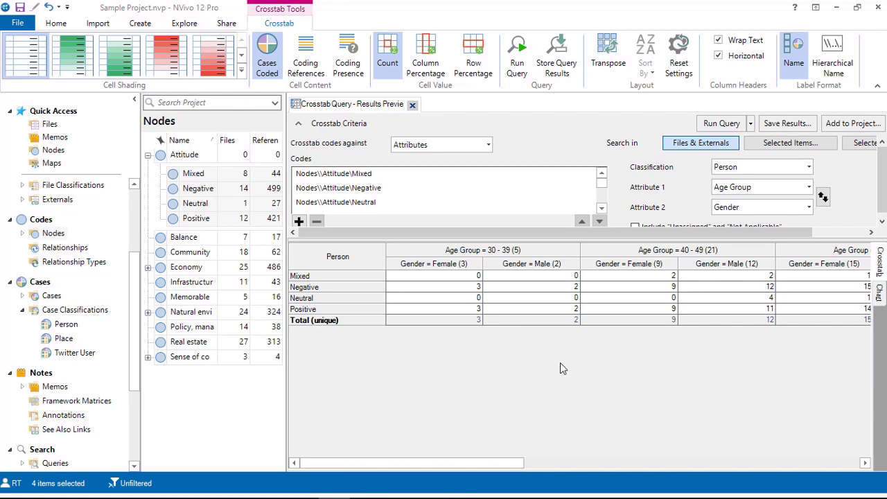
Step: Apply the first green cell shading to the crosstab results, and transpose the table and back again
drag(338, 258, 373, 277)
click(83, 55)
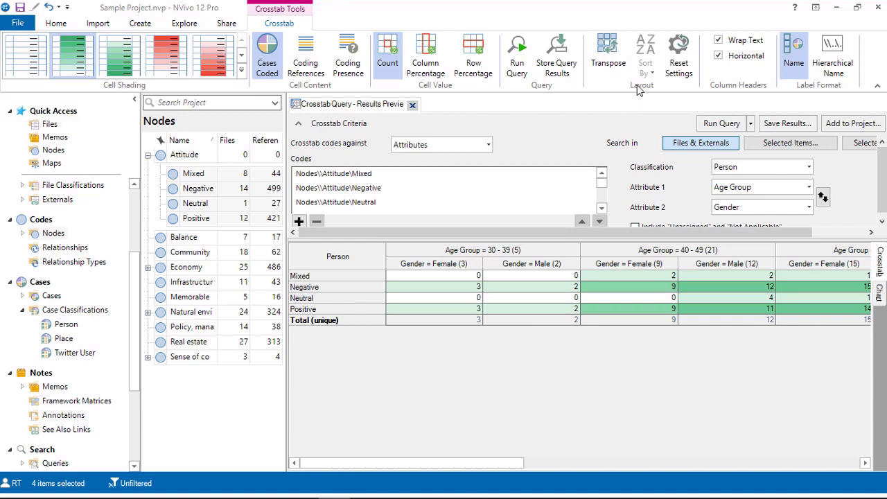
click(616, 56)
click(617, 56)
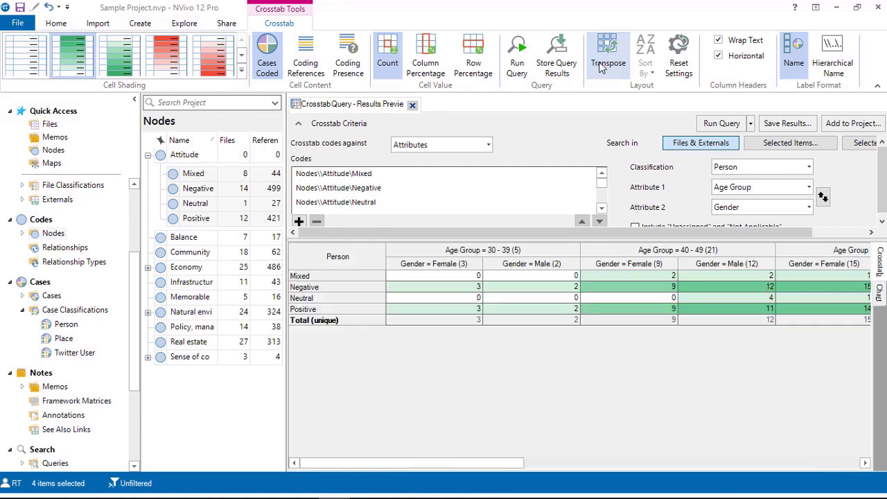
Step: Display coding references in the crosstab cells, and review the coded text behind the Negative cell for females aged 30–39, closing it when done
click(356, 61)
click(308, 58)
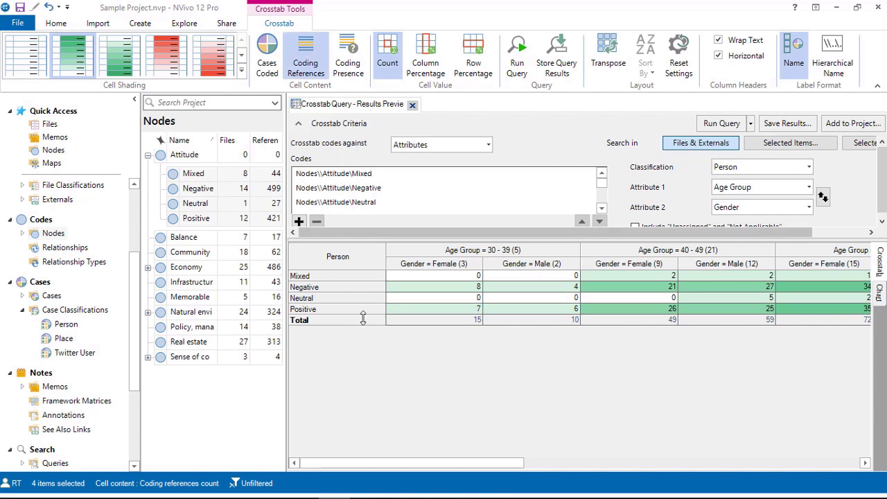
click(462, 290)
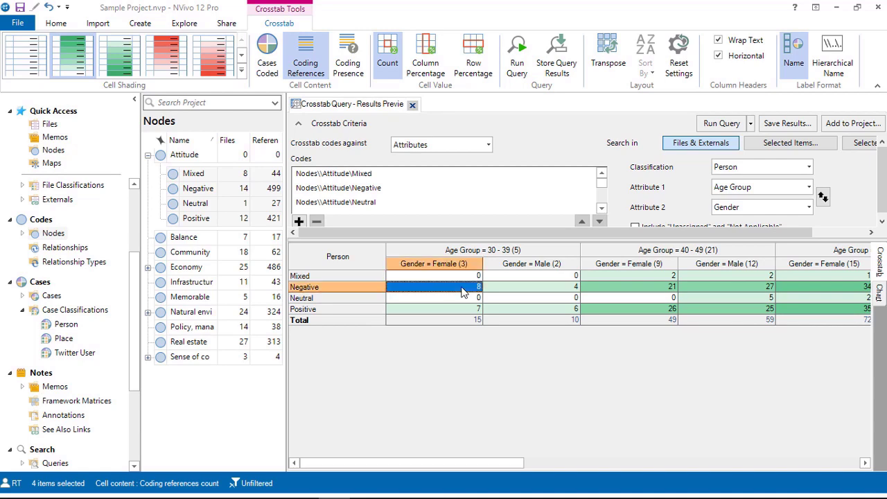
double_click(463, 291)
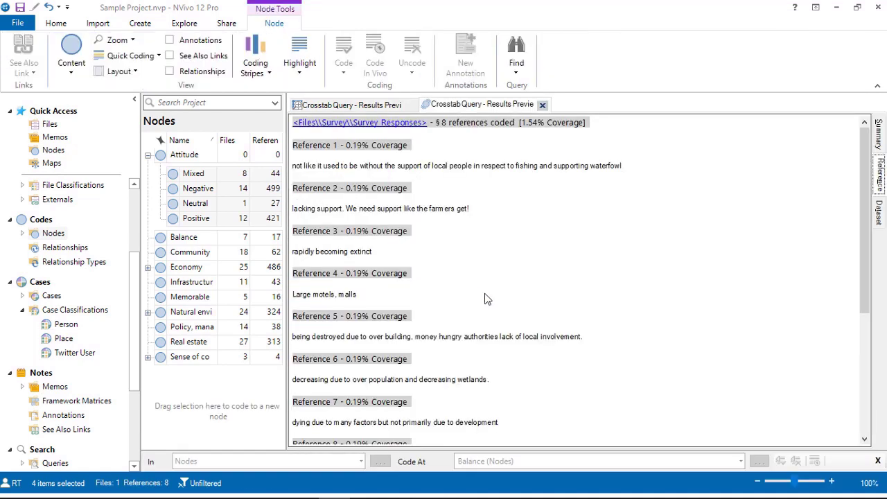
scroll(511, 312, down, 3)
scroll(511, 312, up, 3)
click(542, 105)
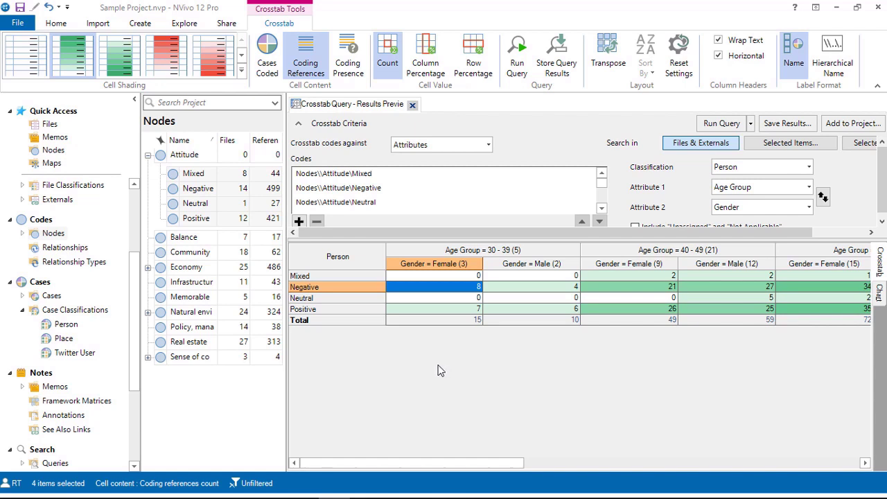
Step: Switch the crosstab cells back to Cases Coded and export the results to the Desktop as an SPSS data file named Crosstab Query
click(267, 61)
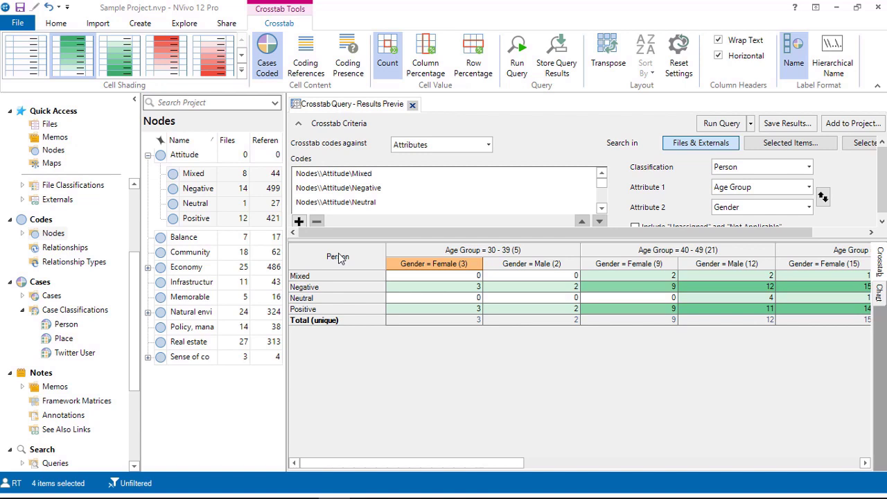
right_click(339, 255)
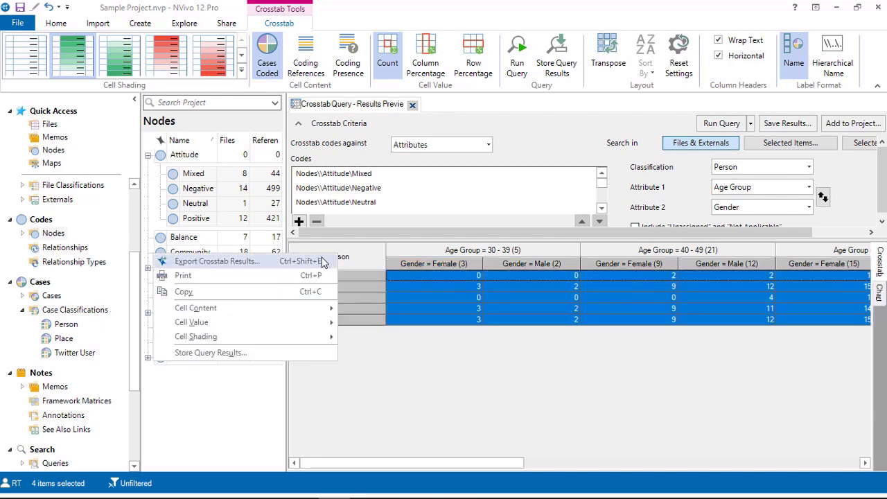
click(322, 262)
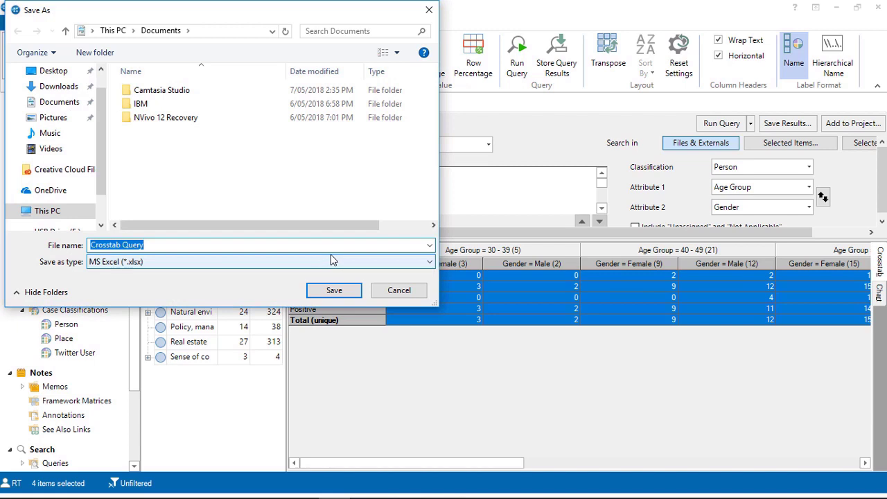
click(430, 262)
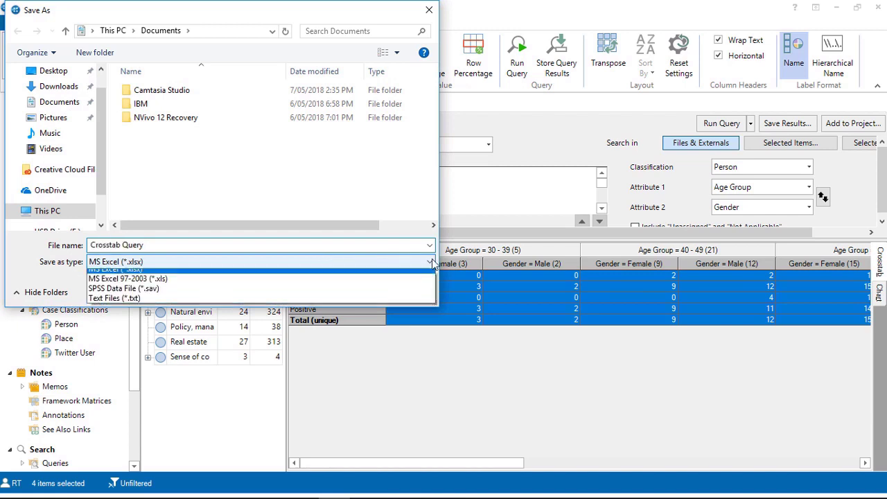
click(410, 294)
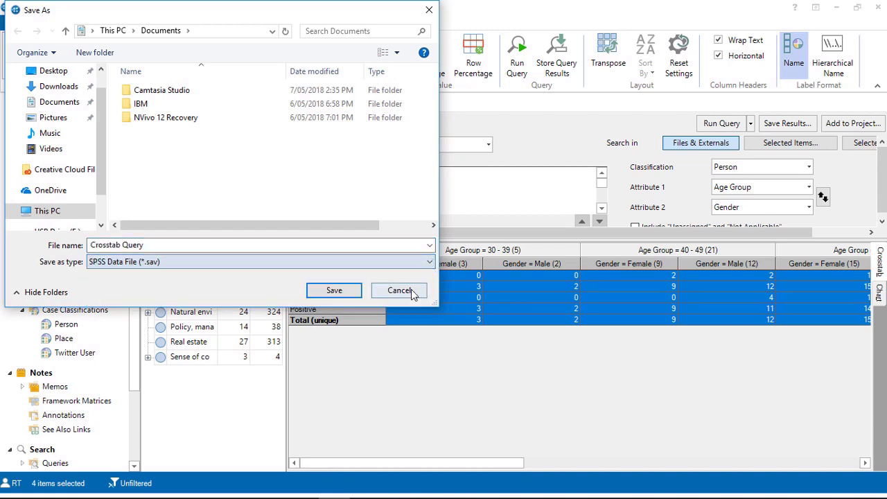
click(54, 74)
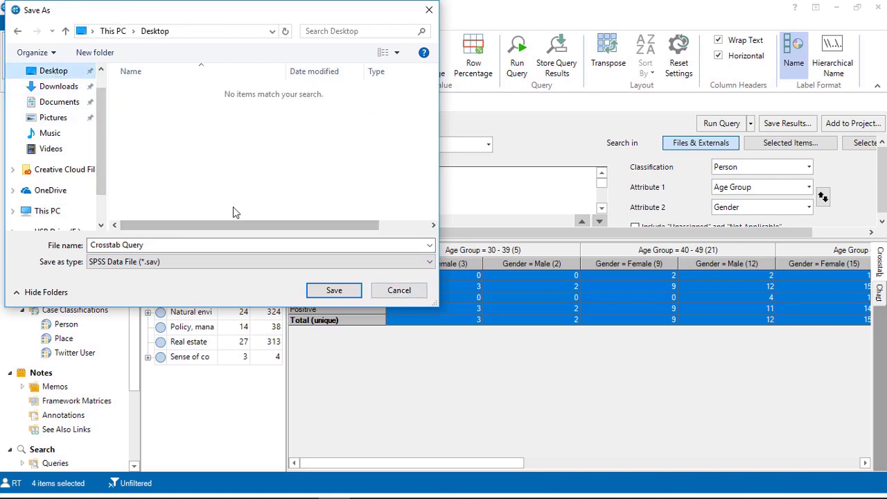
click(338, 298)
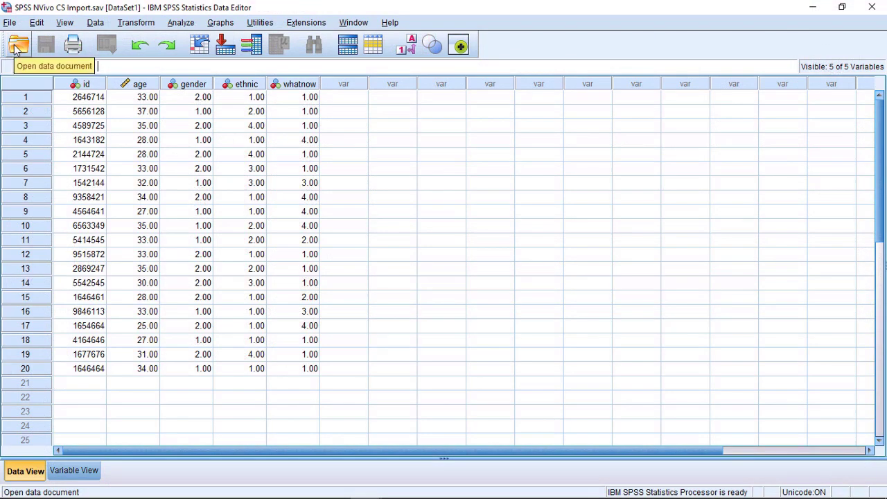
Step: Switch to IBM SPSS Statistics, open the exported Crosstab Query.sav file and widen its Case_Name column to fit the heading
click(17, 46)
double_click(319, 174)
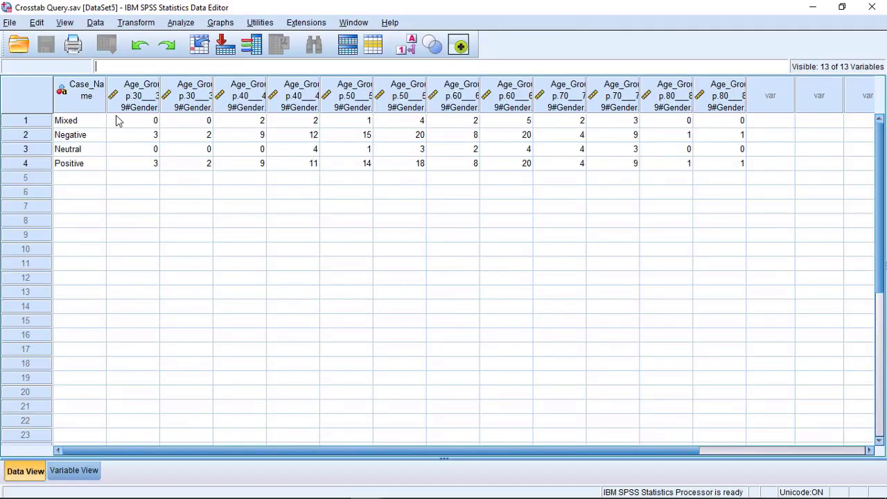
drag(105, 109, 142, 110)
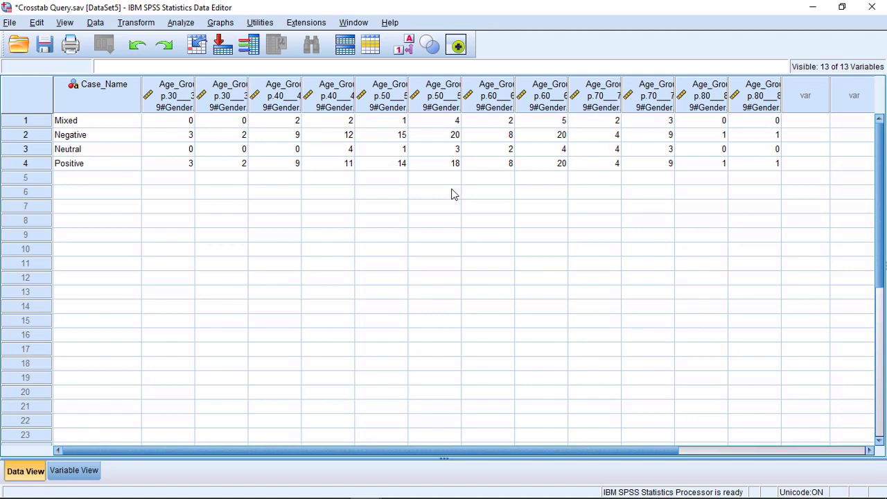
Step: Switch to the SPSS NVivo CS Import.sav dataset and examine its id variable, selecting the first case's id cell
click(365, 24)
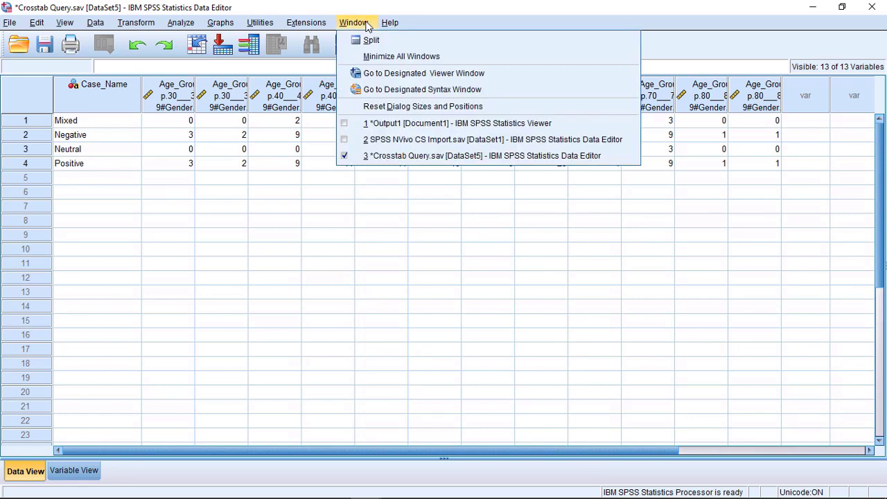
click(410, 144)
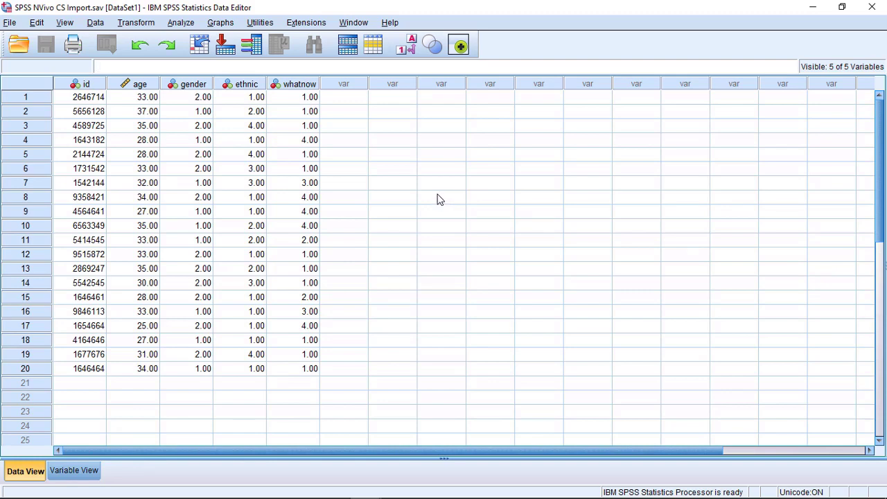
click(98, 84)
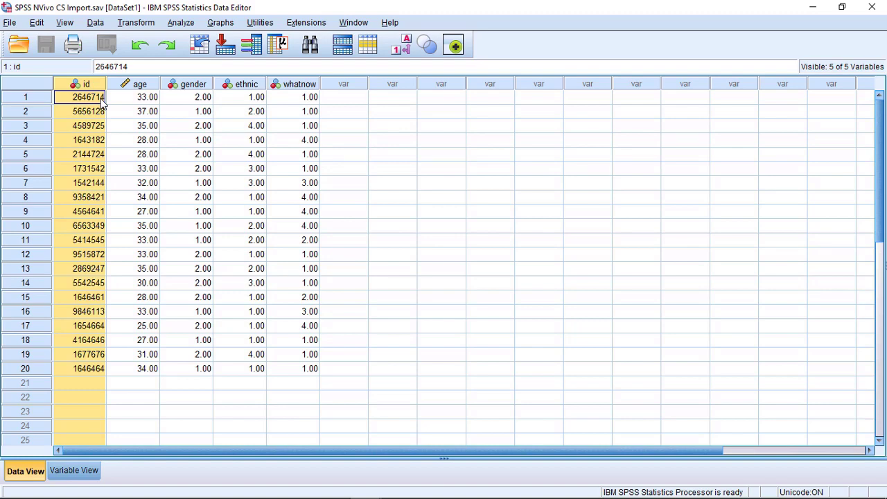
click(103, 102)
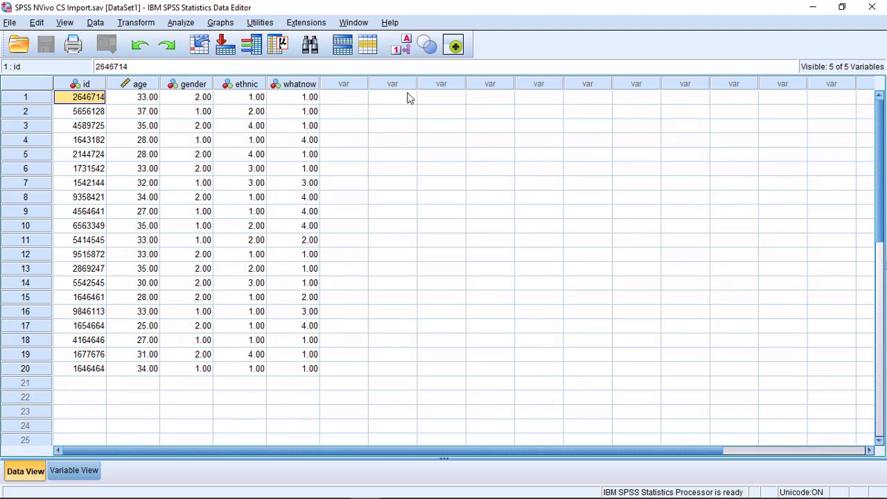
Step: Toggle the SPSS value labels to compare the numeric codes with their text labels for gender, ethnic and whatnow
click(408, 54)
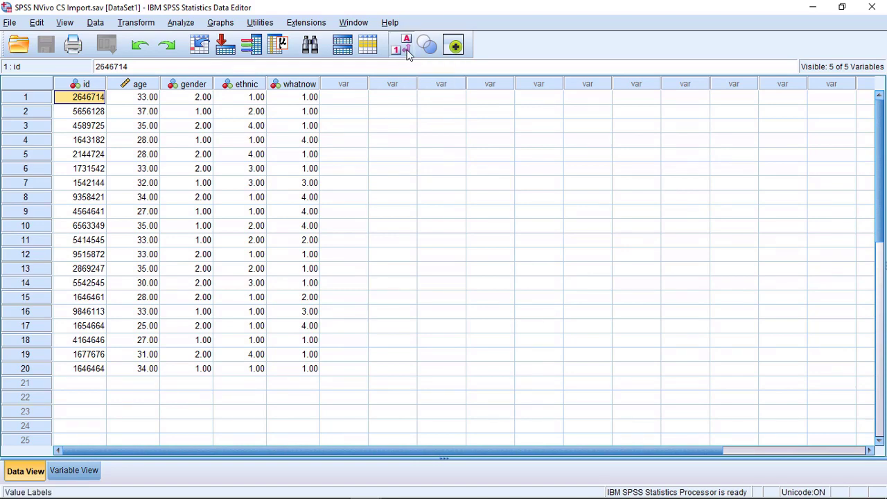
click(408, 55)
click(407, 55)
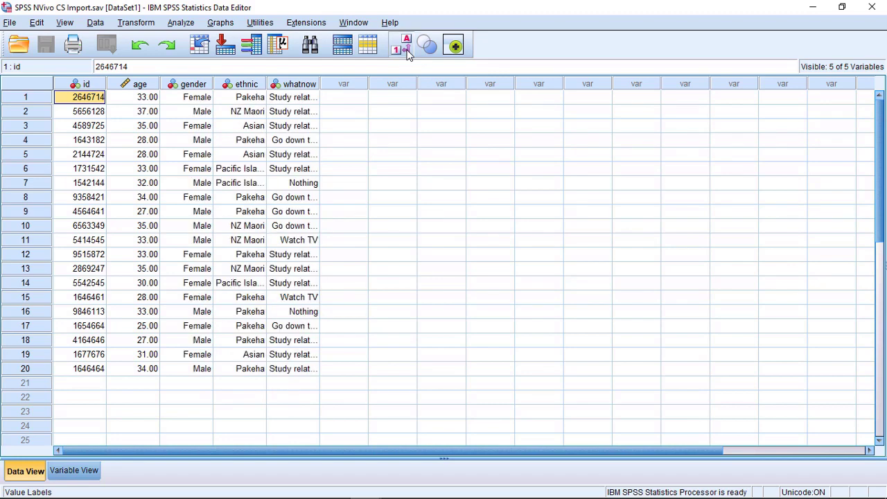
click(408, 54)
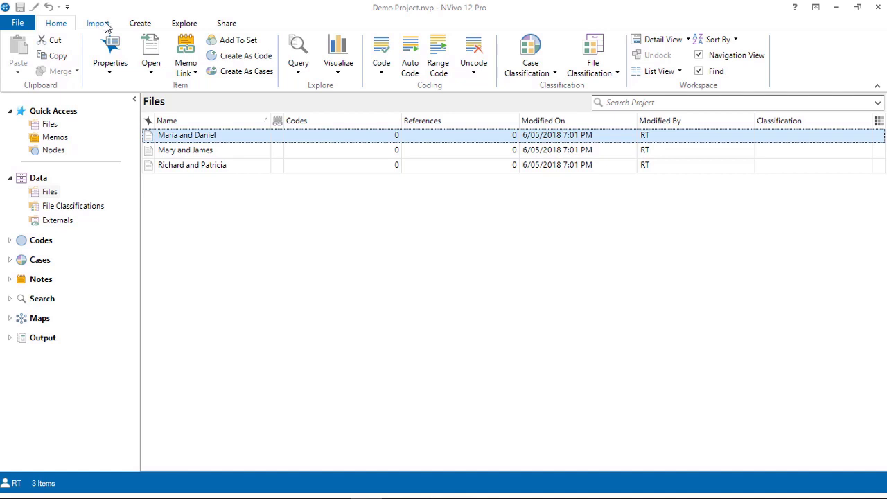
Step: Switch to NVivo's Demo Project and start an SPSS import of the SPSS NVivo CS Import file from the Desktop
click(103, 25)
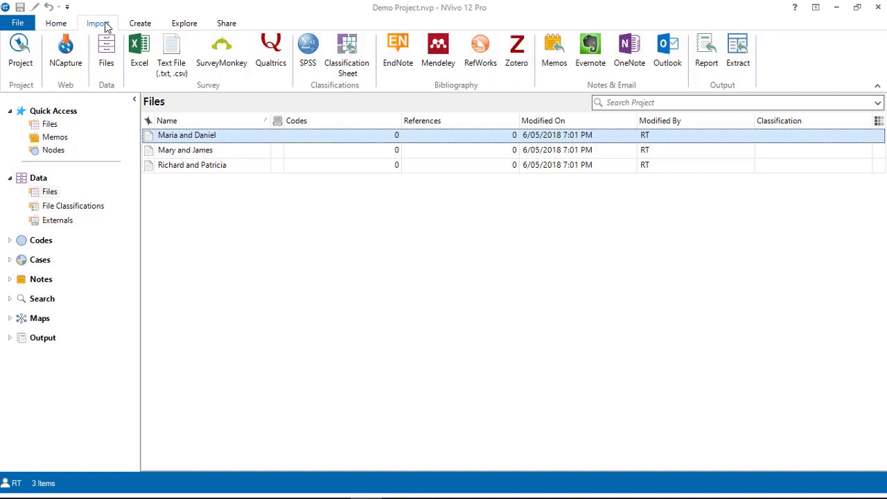
click(316, 70)
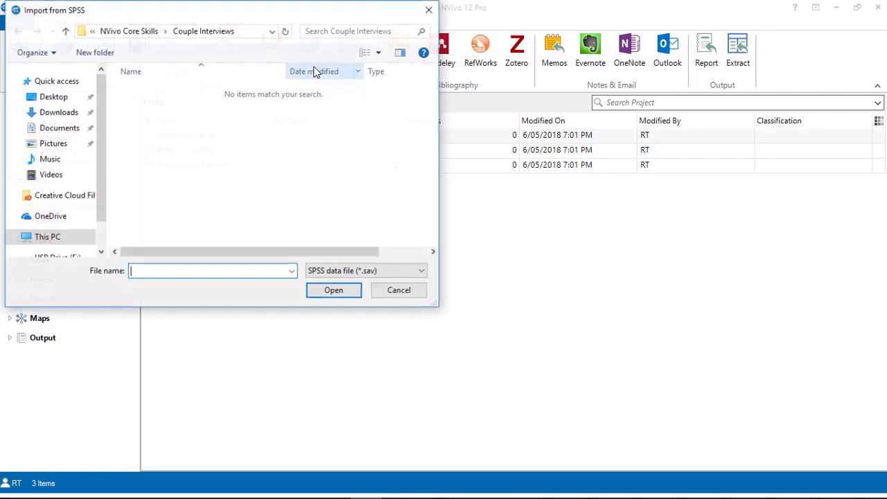
click(55, 101)
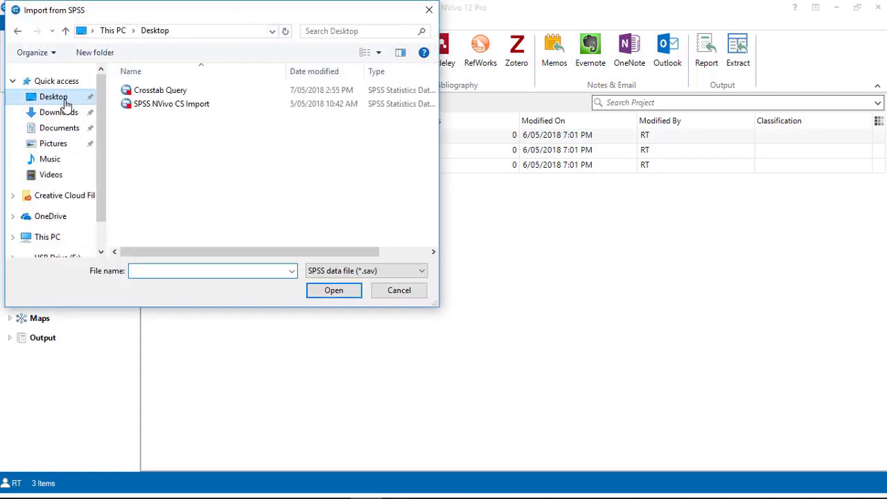
click(190, 105)
click(334, 290)
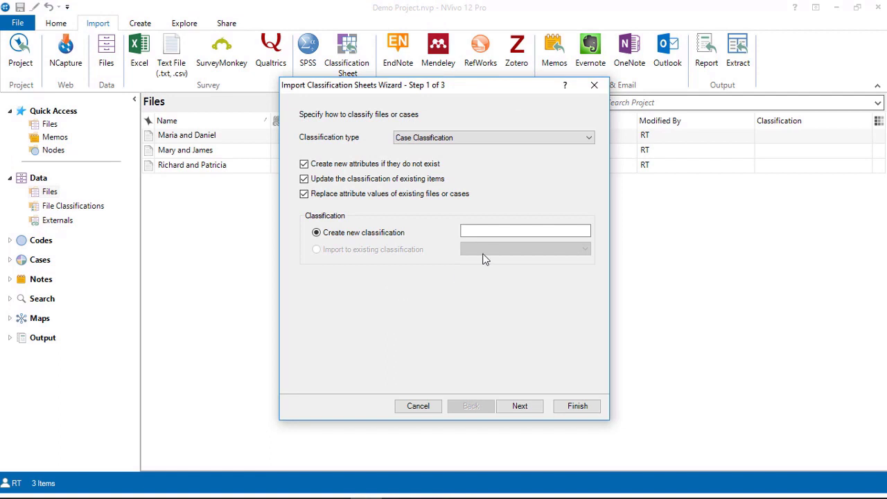
Step: Set the import to create a new case classification named SPSS Cases, with id as the unique ID for each case
click(483, 230)
text(SPSS Cases)
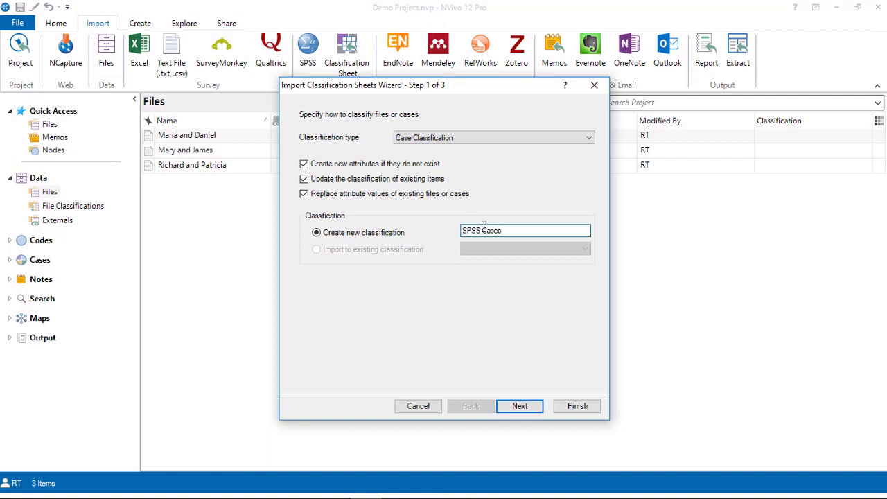
click(534, 410)
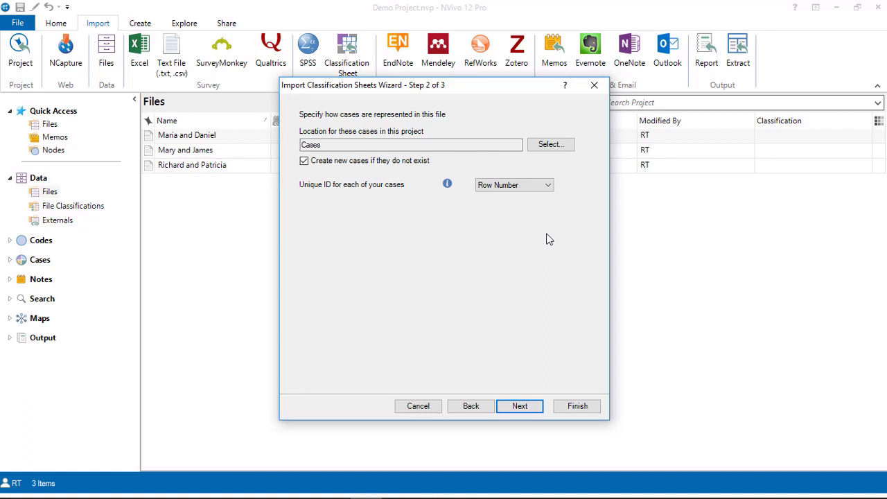
click(548, 186)
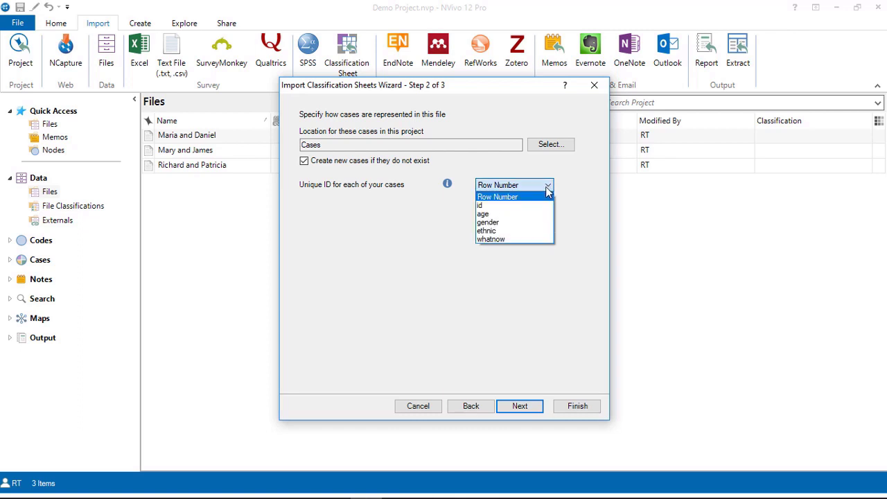
click(544, 206)
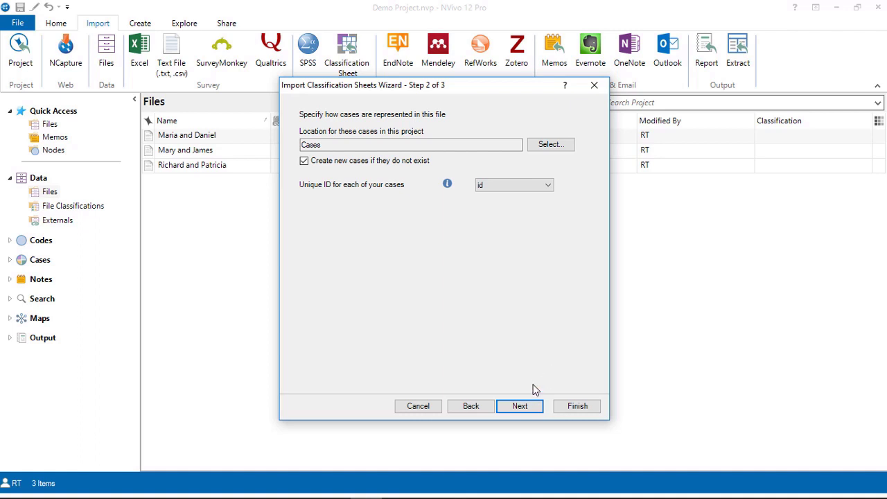
click(520, 406)
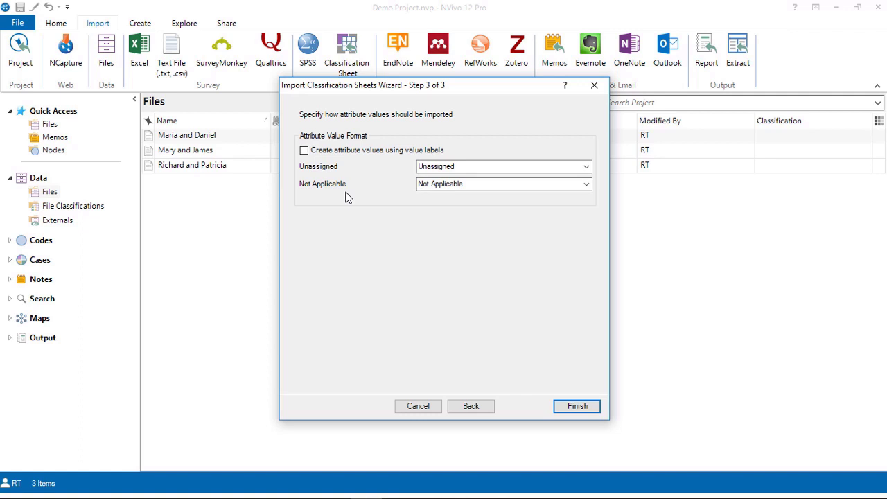
Step: Create attribute values using value labels, finish the import, and close the resulting SPSS Cases classification sheet
click(304, 151)
click(585, 410)
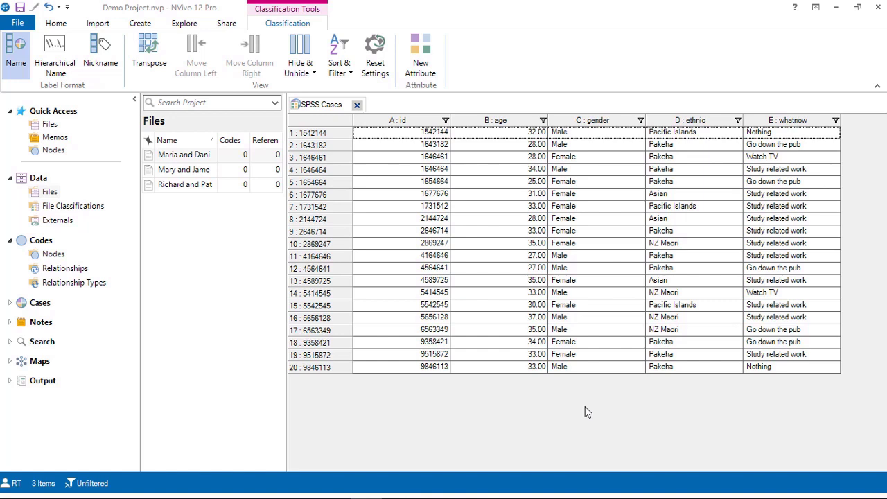
click(357, 105)
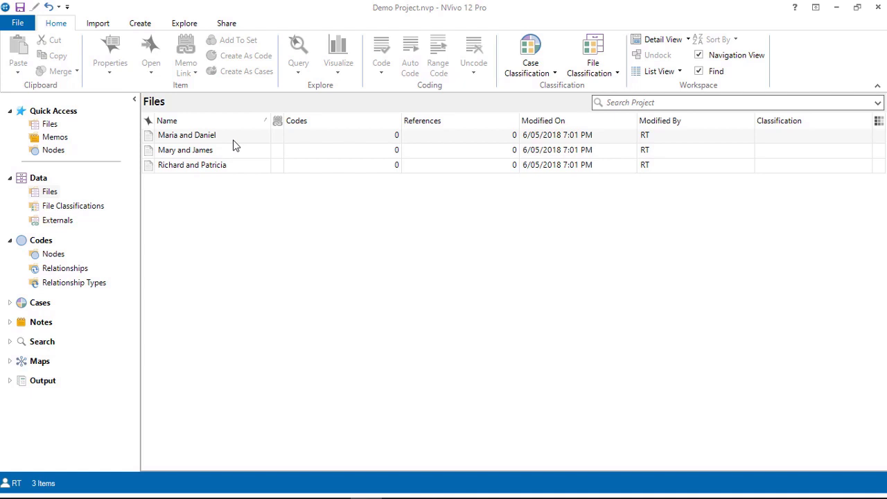
Step: Select all three couple interview files and start auto coding them by speaker name
click(234, 139)
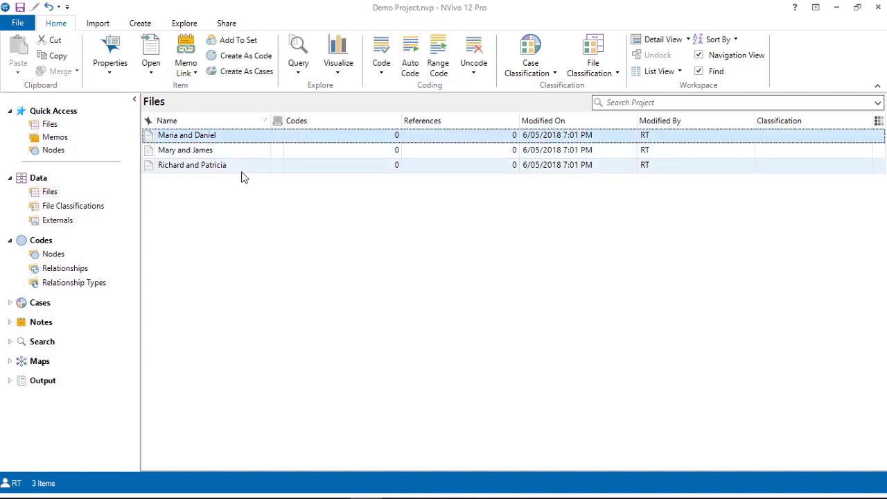
click(242, 169)
shift+click(154, 138)
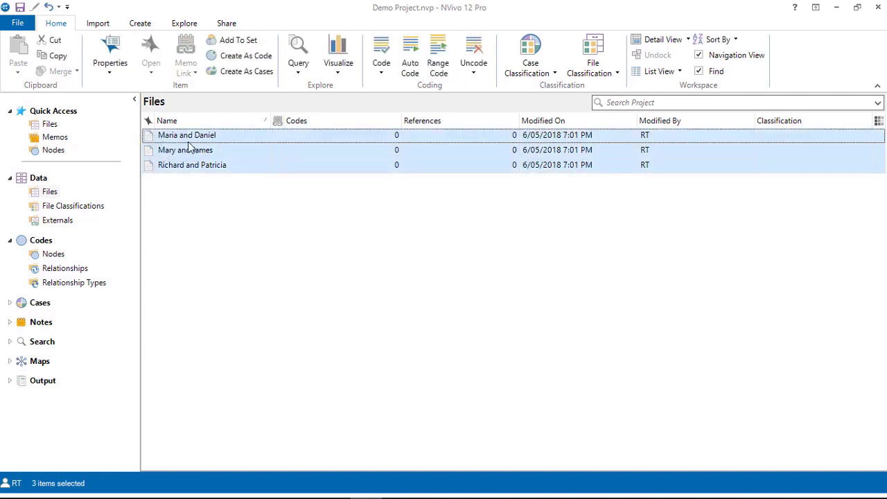
right_click(188, 147)
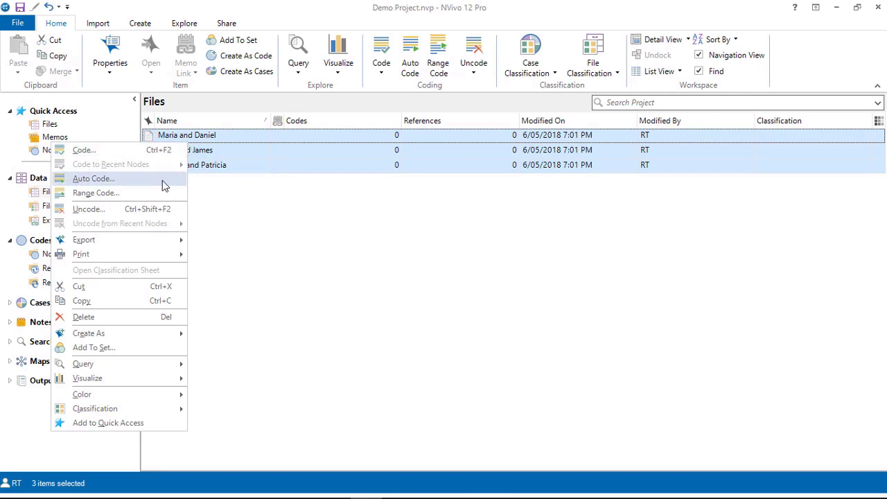
click(164, 182)
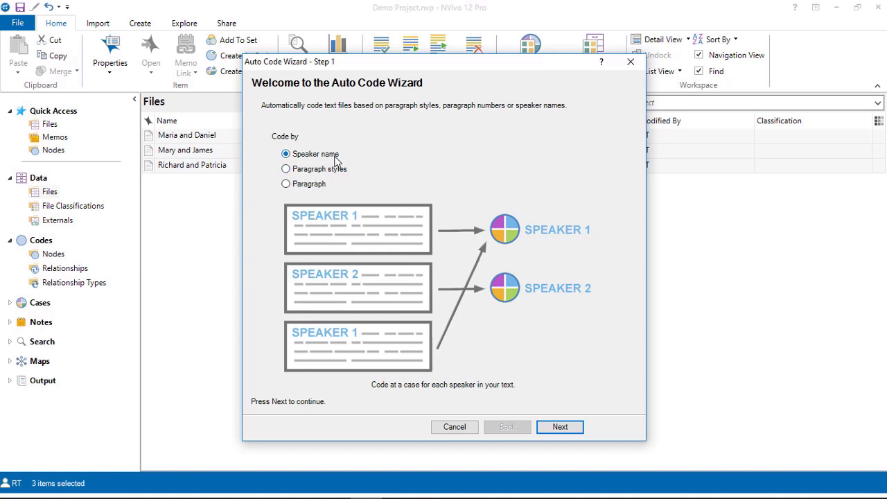
click(569, 429)
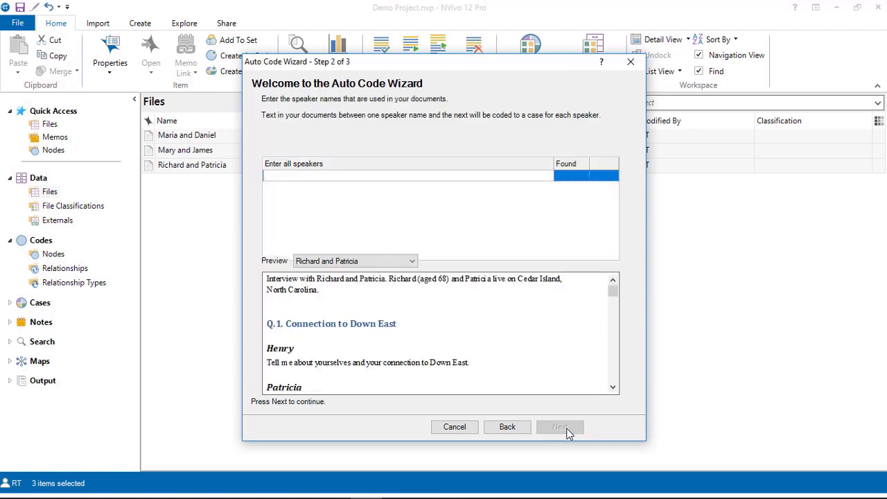
Step: Preview the store owners' interview, add its interviewer and both interviewees as speakers, and check the highlighted passages
click(413, 261)
click(408, 290)
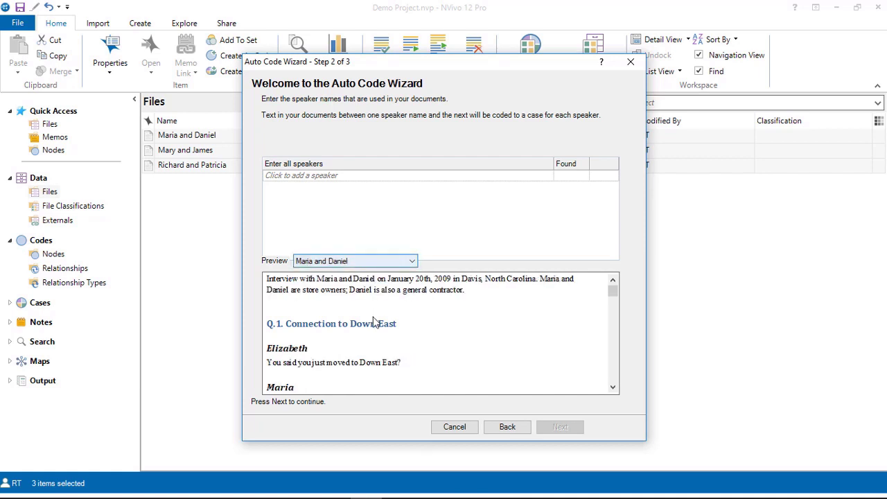
click(341, 175)
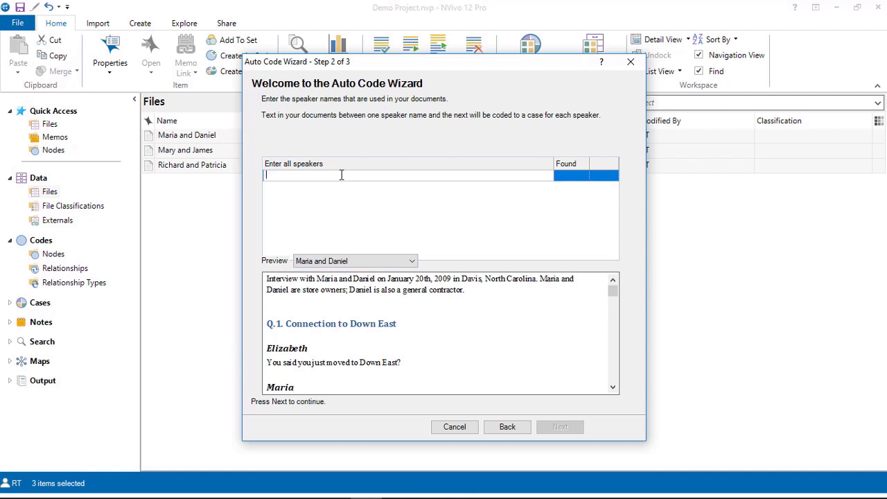
text(Eliz)
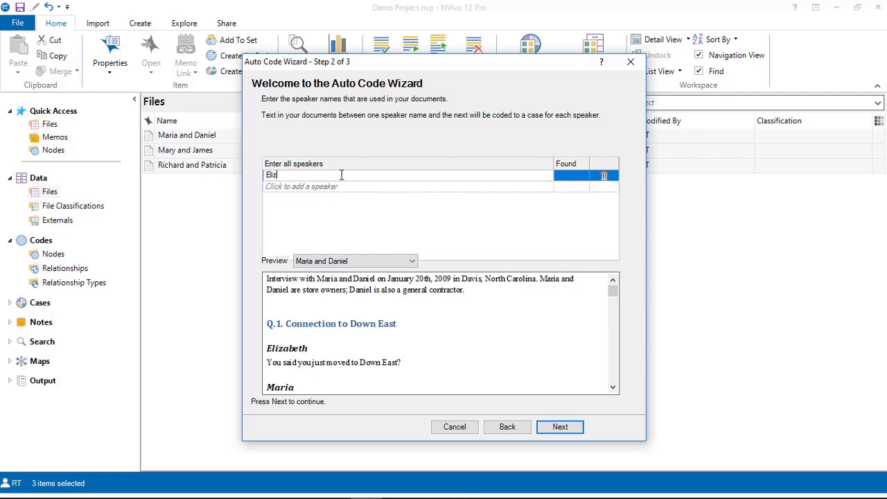
text(abeth)
key(Return)
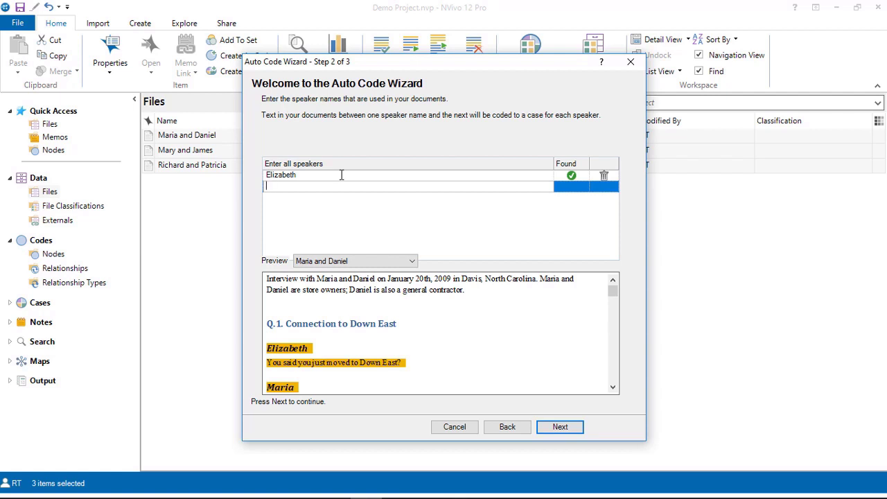
text(Maria)
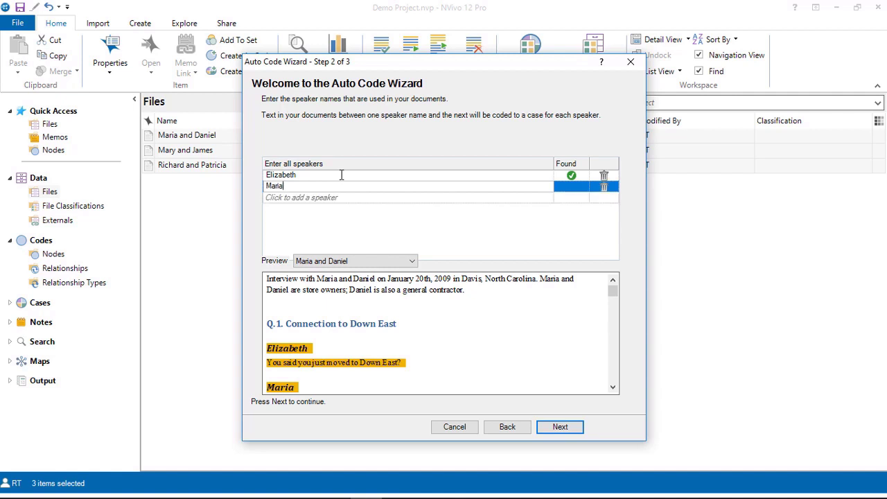
key(Return)
text(Daniel)
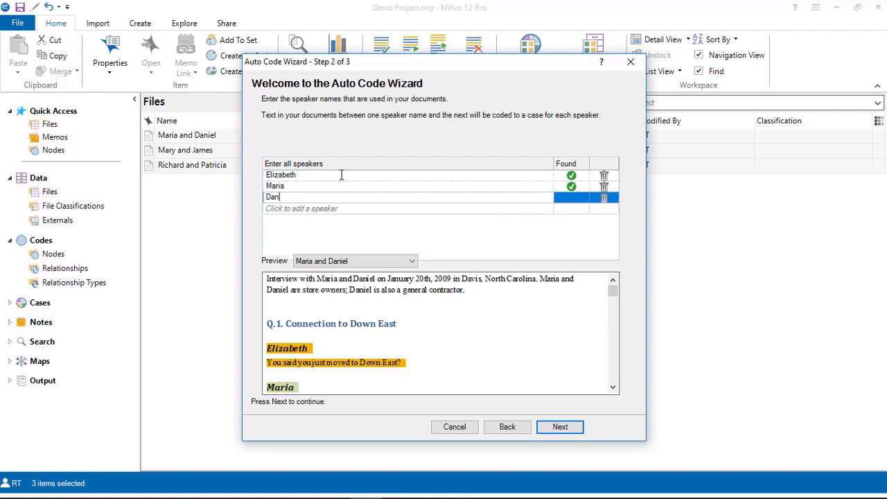
key(Return)
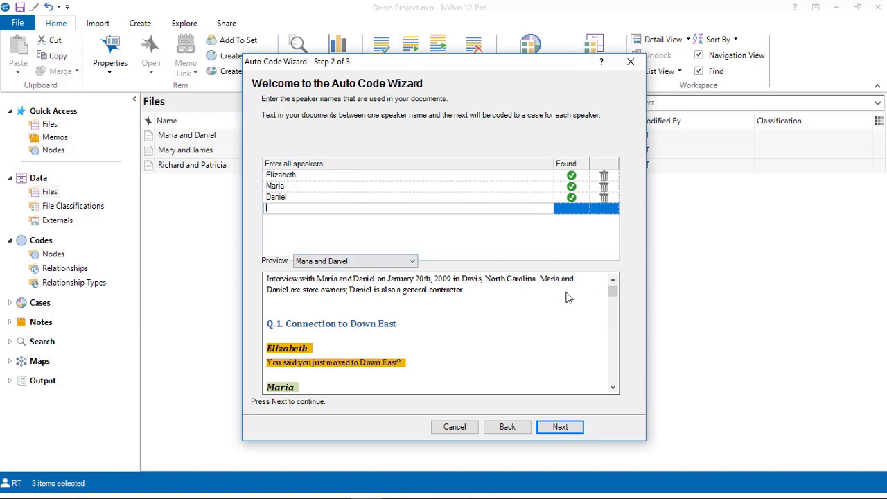
click(613, 388)
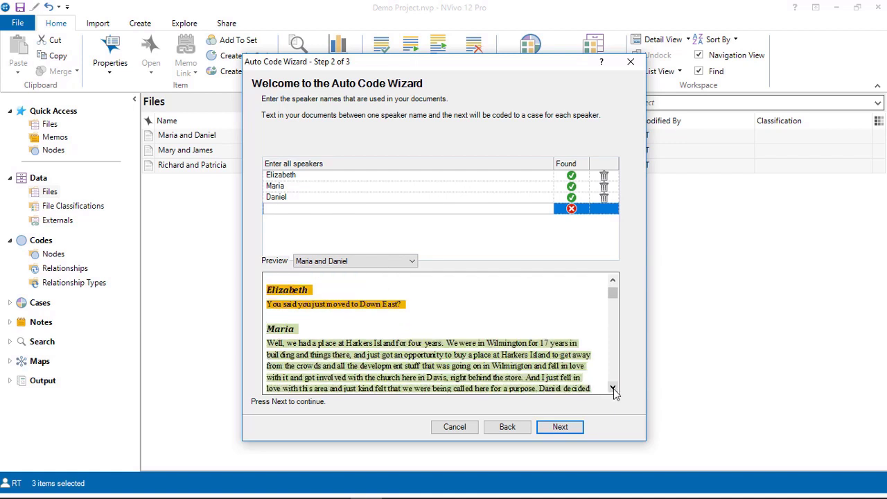
click(613, 388)
click(613, 388)
click(612, 388)
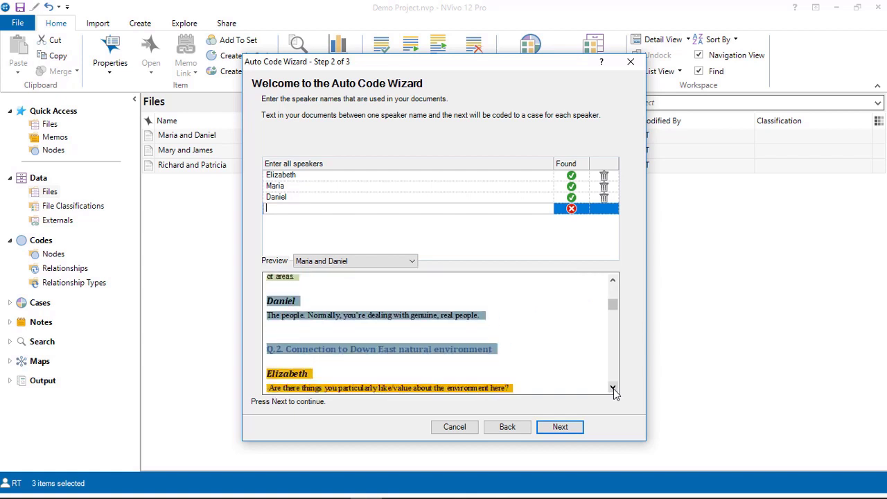
click(612, 388)
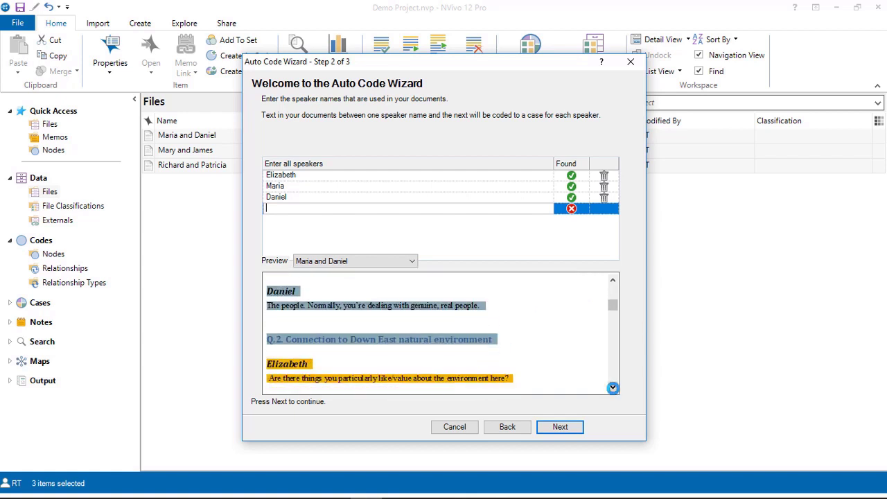
Step: Preview the Marshallberg couple's interview and add both interviewees and their interviewer to the speaker list
click(415, 261)
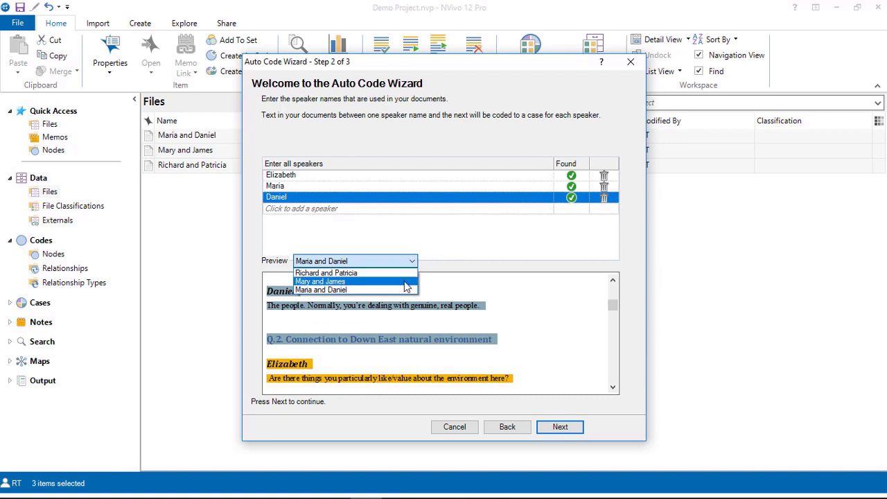
click(405, 281)
click(331, 210)
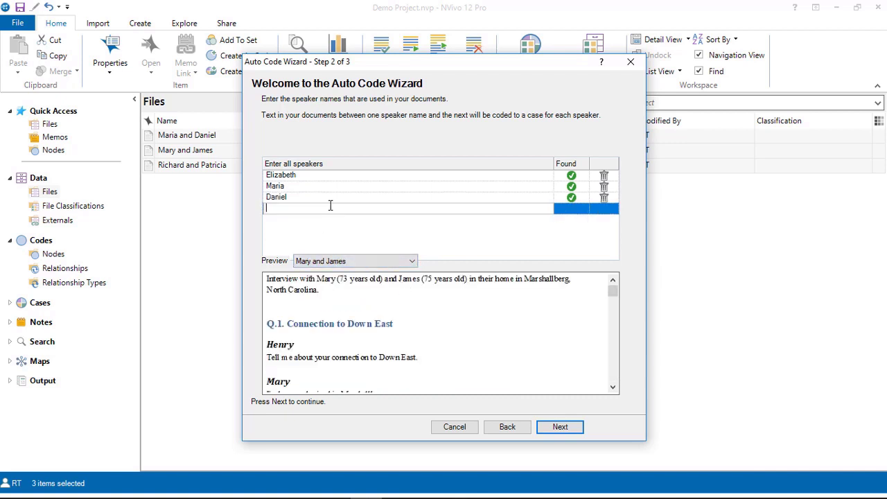
text(Mary)
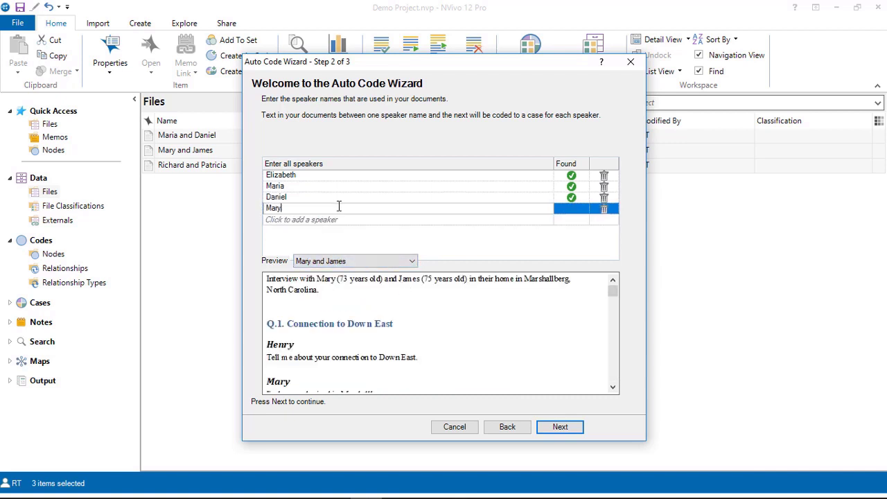
key(Return)
text(James)
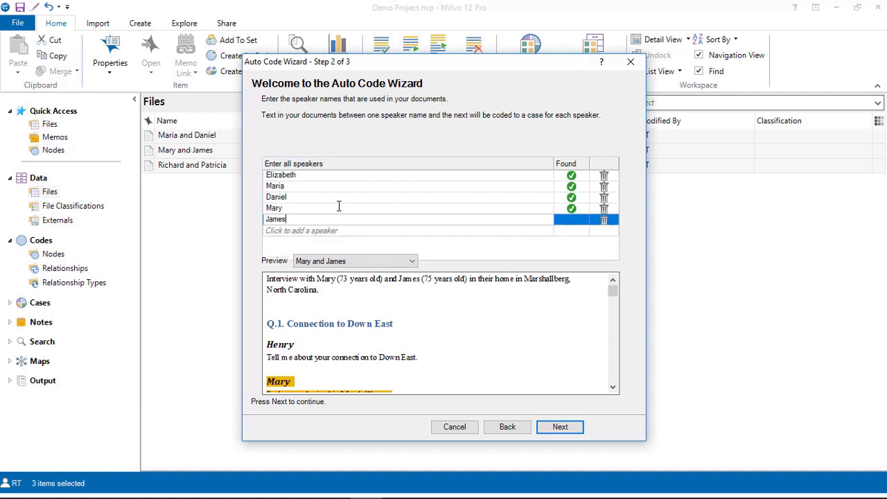
key(Return)
text(Henry)
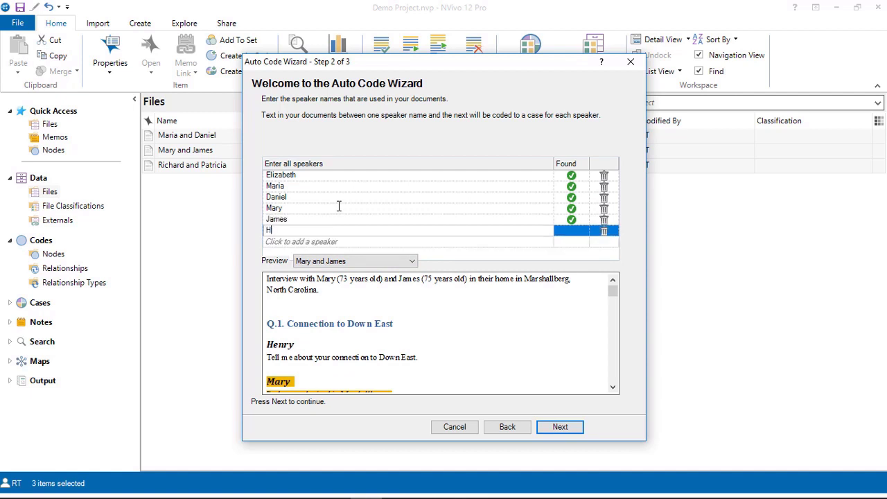
key(Return)
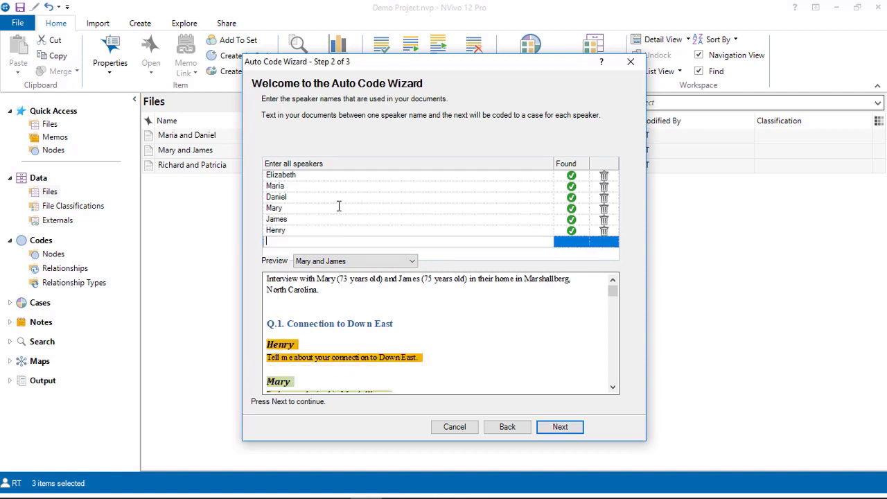
Step: Preview the Cedar Island couple's interview and add both interviewees' first names to the speaker list
click(413, 261)
click(407, 274)
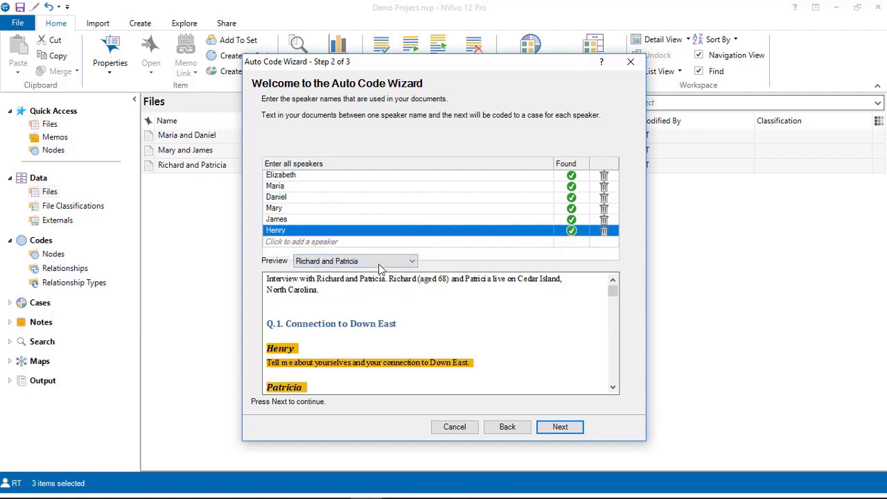
click(321, 242)
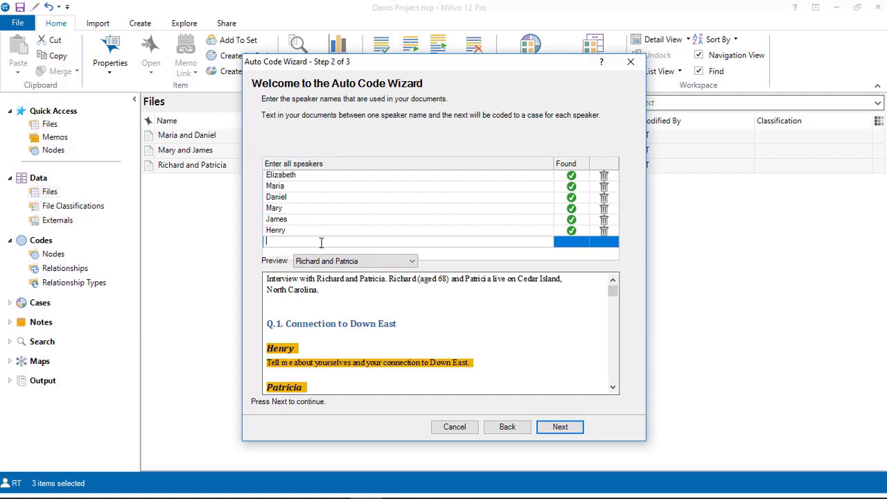
text(Richard)
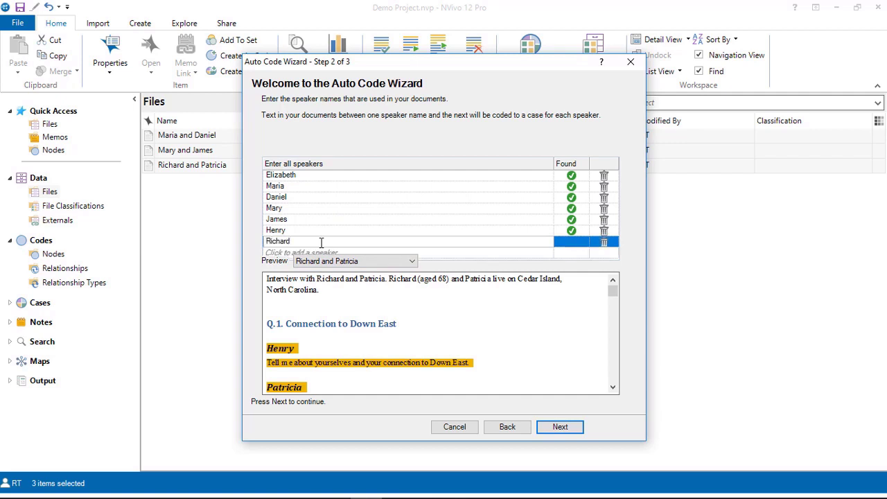
key(Return)
text(Patricia)
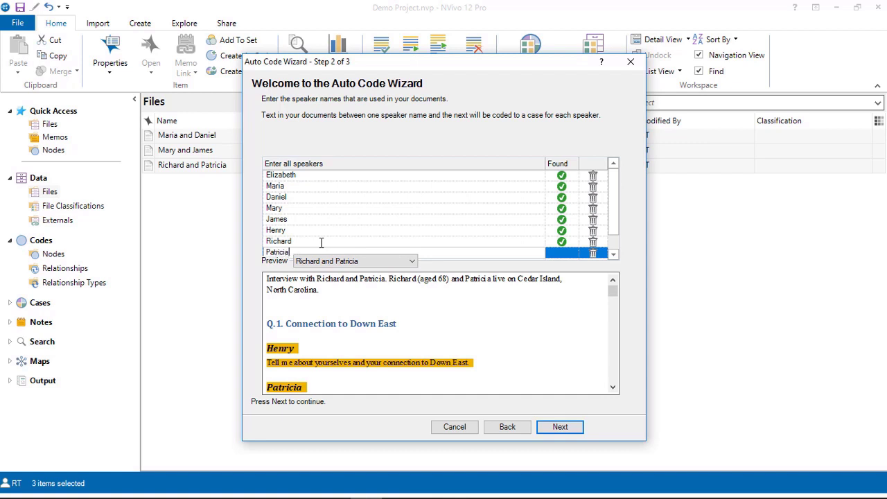
key(Return)
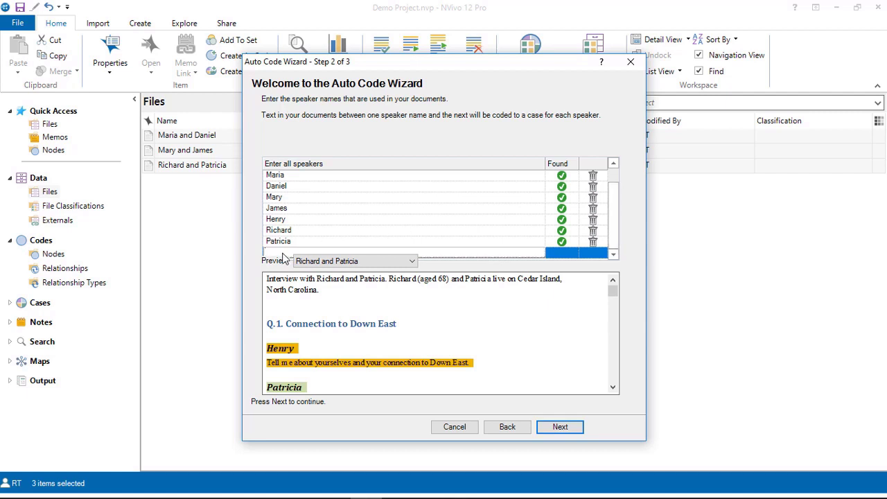
Step: Test the speaker list with a nickname not used in the interviews, and delete that entry again
text(Liz)
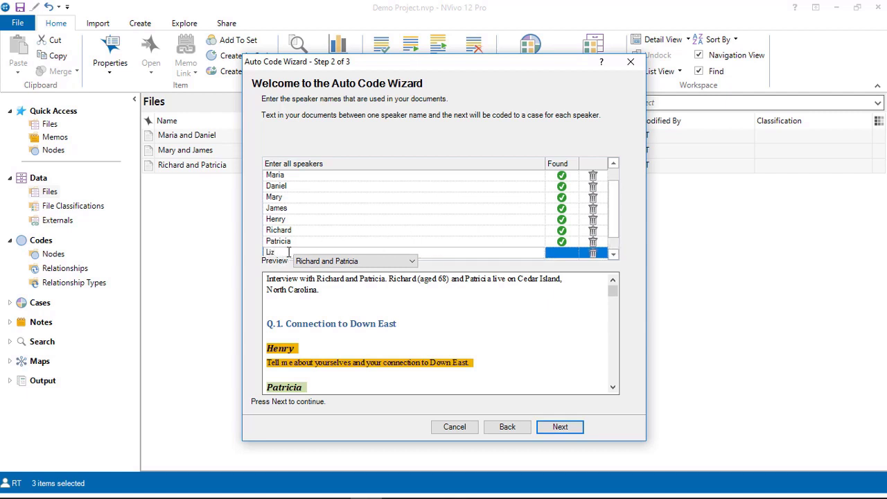
key(Return)
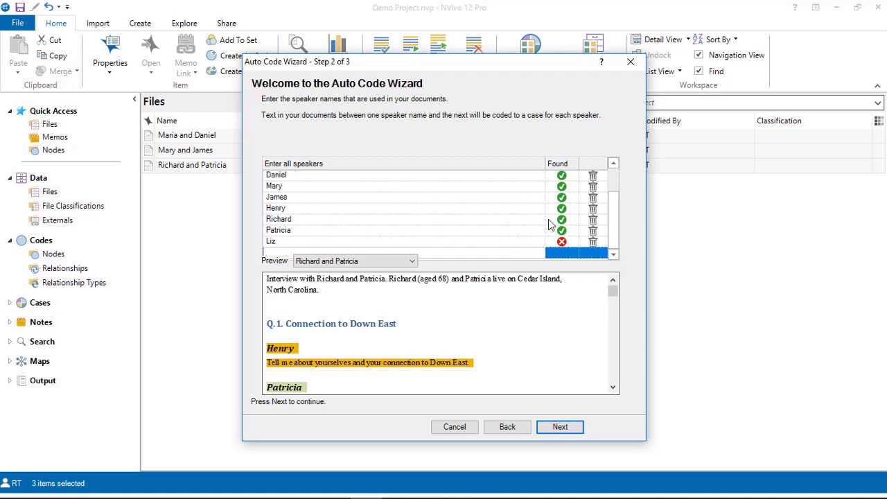
click(593, 242)
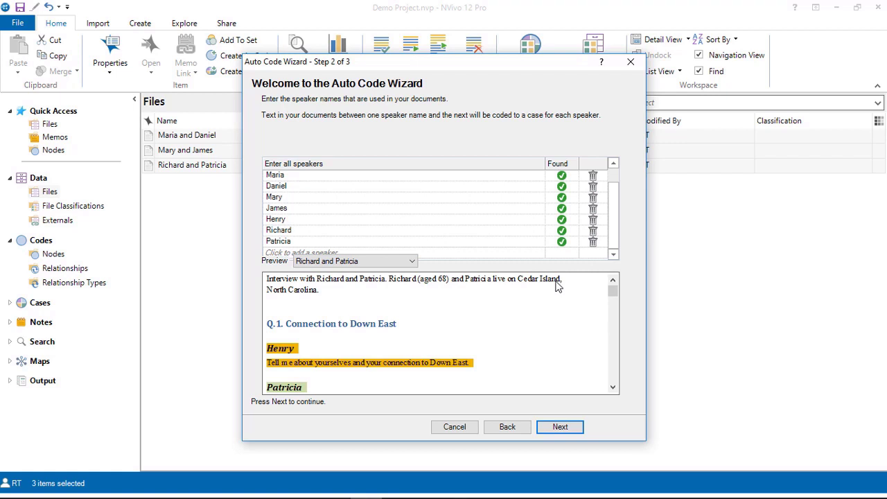
Step: Group the speaker cases in a new classification named Person, and finish the auto coding
click(563, 428)
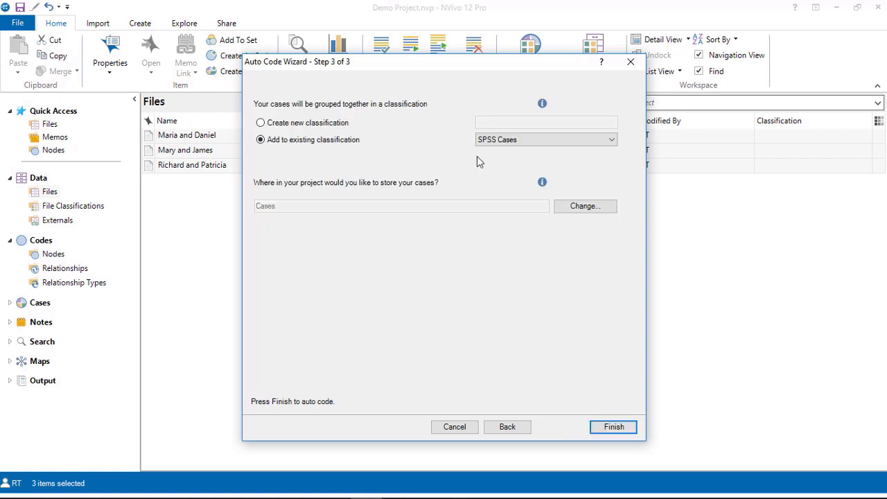
click(347, 124)
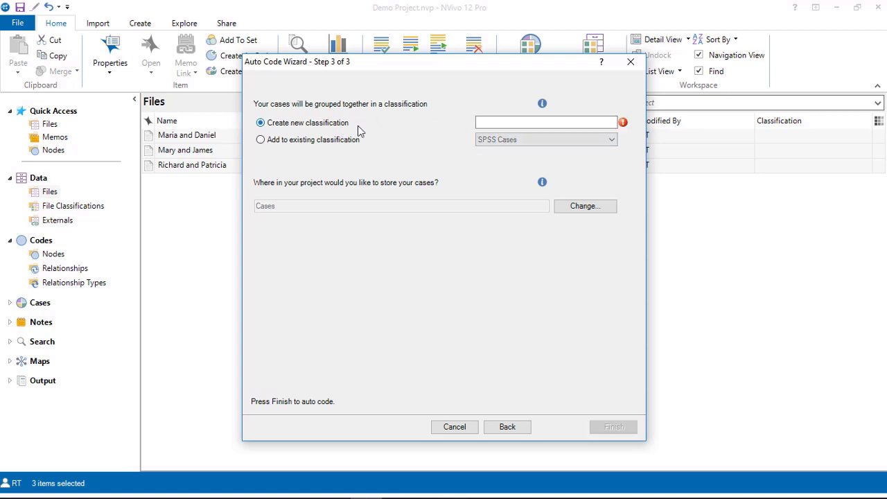
click(510, 123)
text(Person)
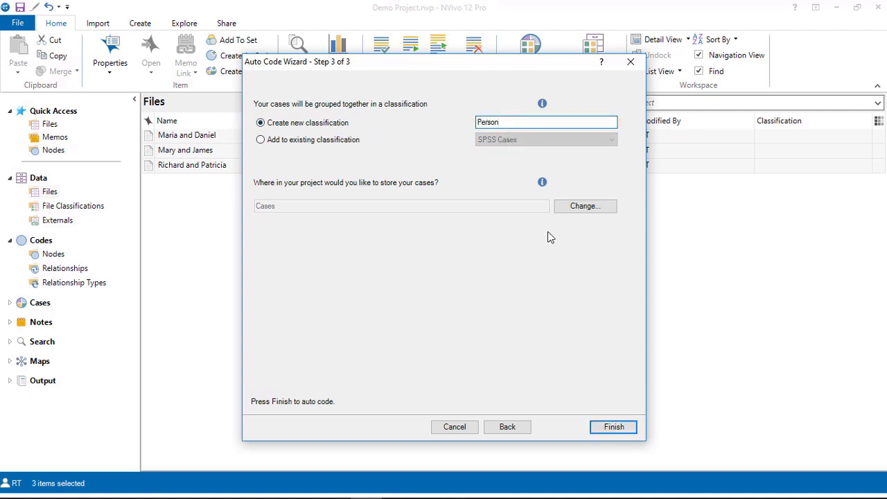
click(617, 427)
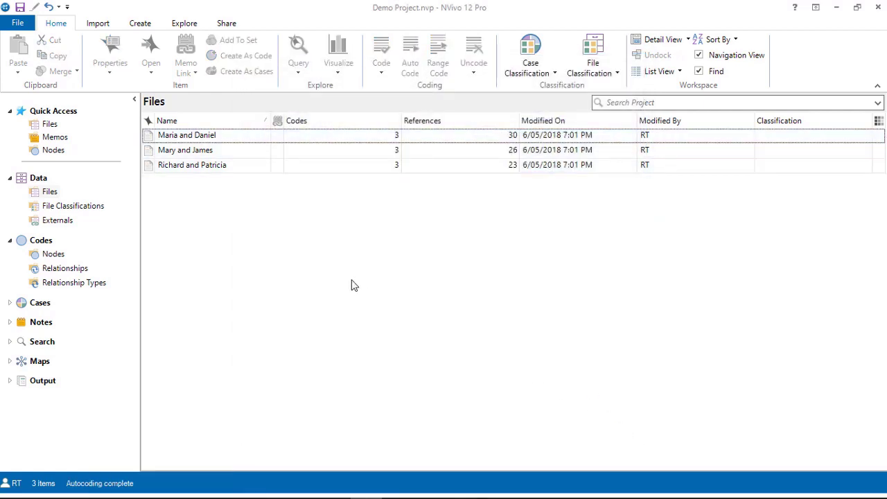
Step: List the project's cases and select all the speaker cases classified as Person
click(39, 304)
click(51, 316)
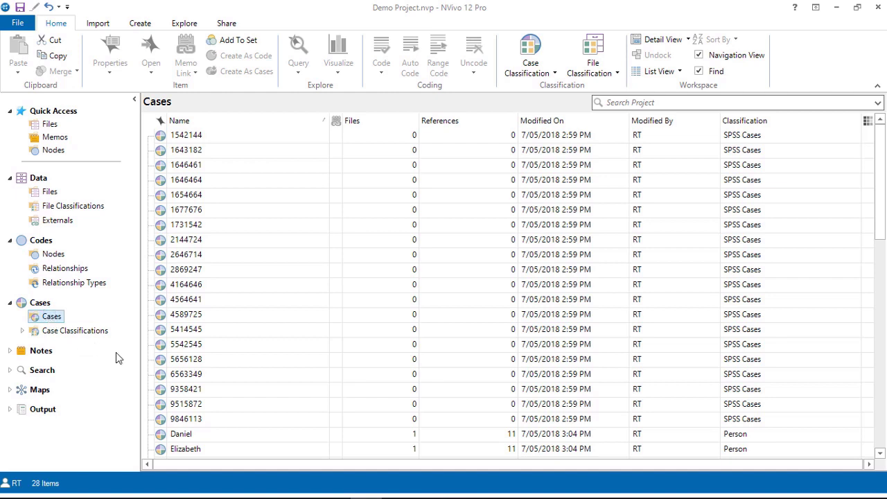
scroll(246, 384, down, 4)
click(204, 254)
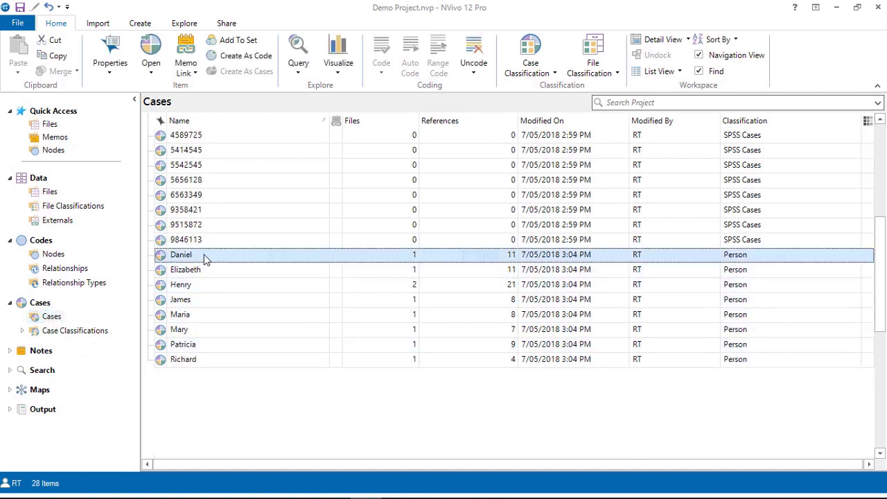
shift+click(208, 361)
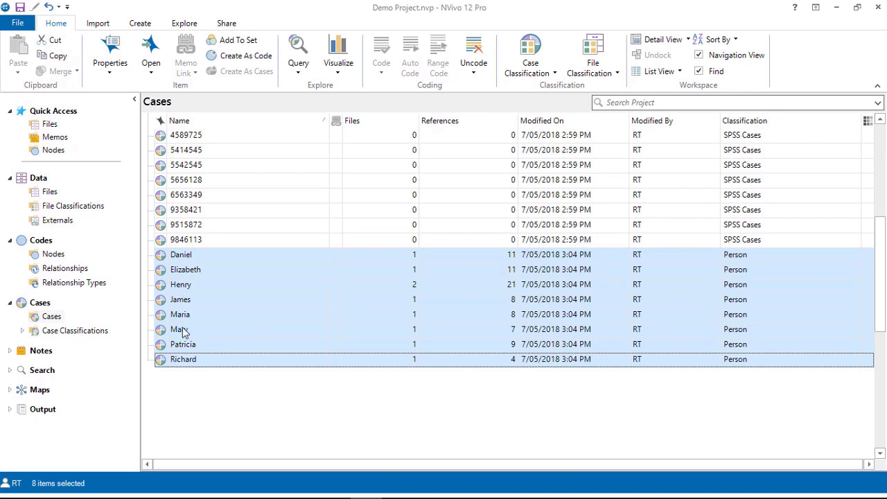
Step: Open the case of the wife from the store owners' interview and read through her coded references
click(162, 316)
double_click(163, 316)
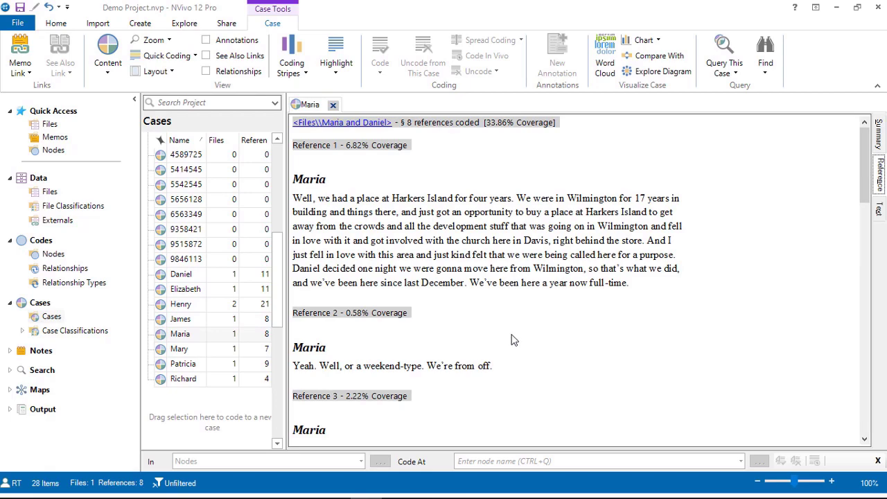
scroll(563, 331, down, 3)
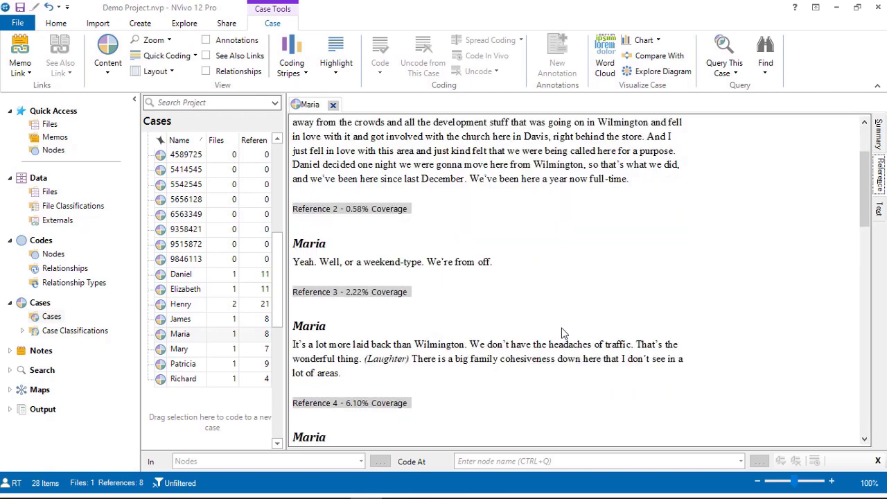
scroll(562, 333, down, 4)
scroll(563, 332, down, 4)
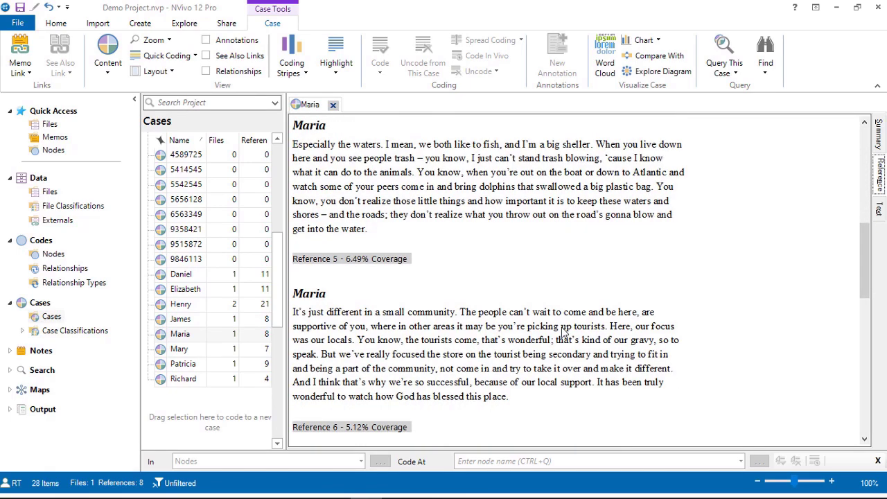
scroll(563, 332, down, 4)
scroll(563, 332, down, 4)
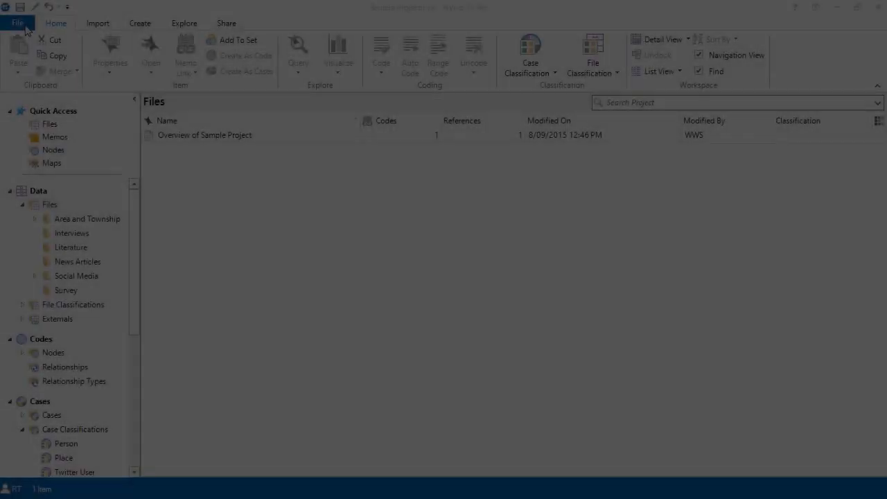
Step: Open Sample Project v11 from the Desktop and convert it to an NVivo 12 copy in the Documents folder
click(25, 25)
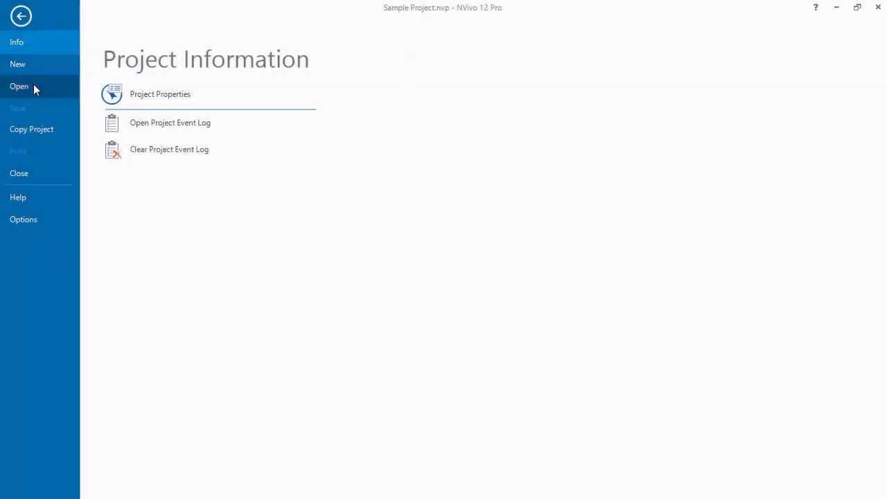
click(33, 86)
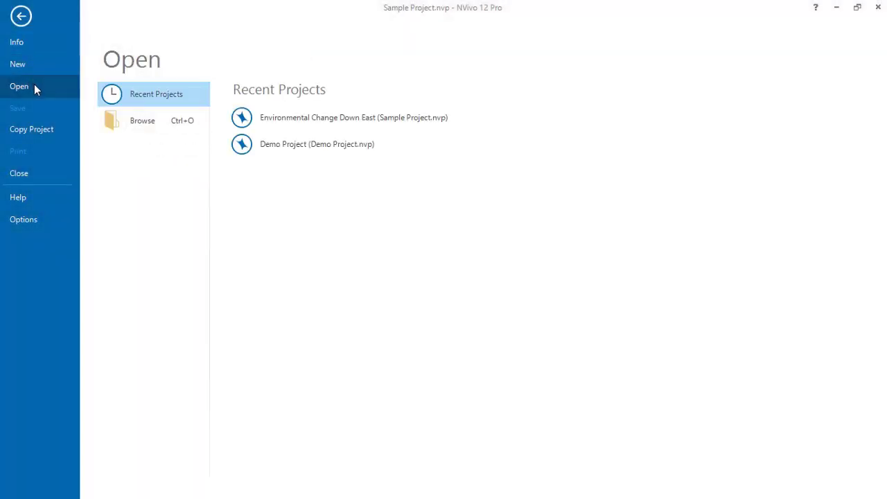
click(173, 136)
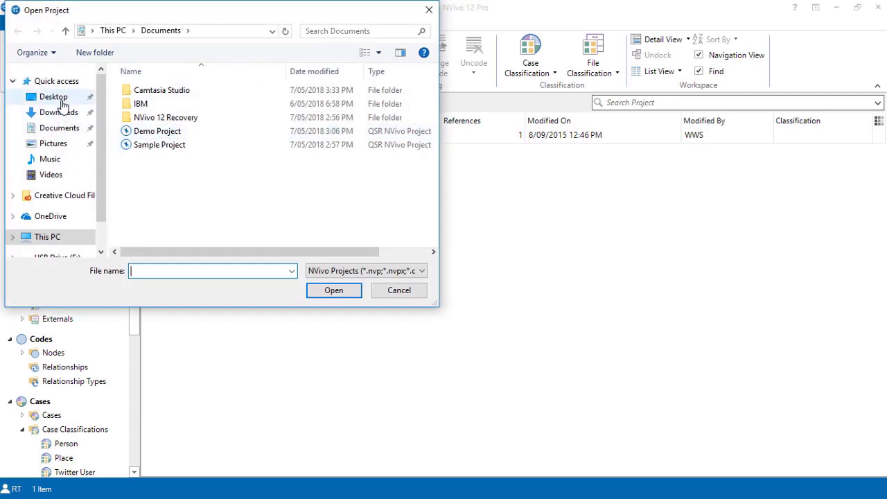
click(55, 97)
click(200, 97)
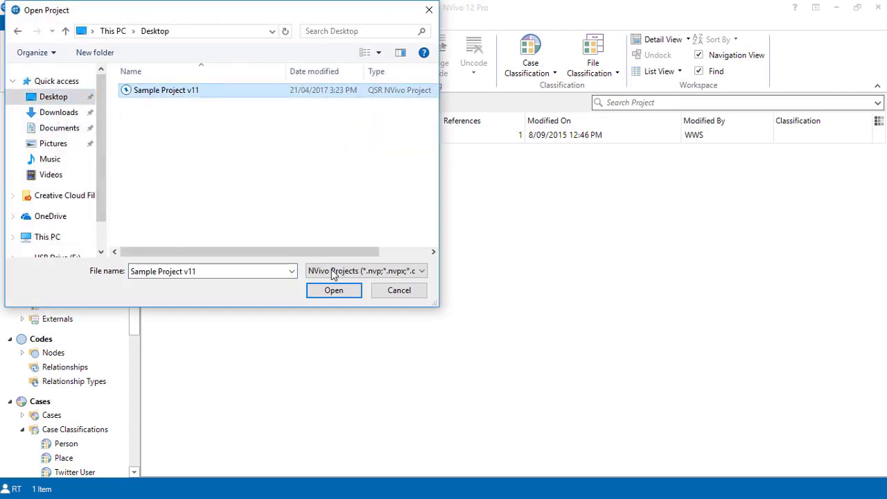
click(335, 291)
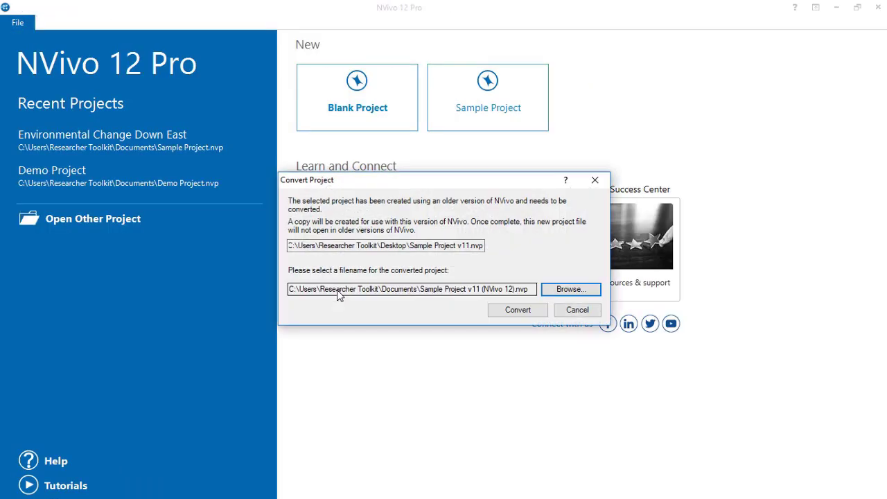
drag(480, 188, 483, 194)
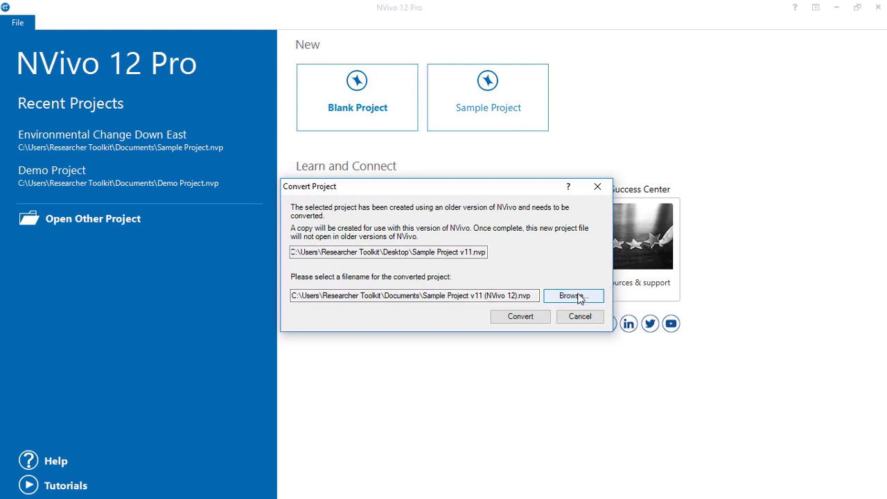
click(528, 322)
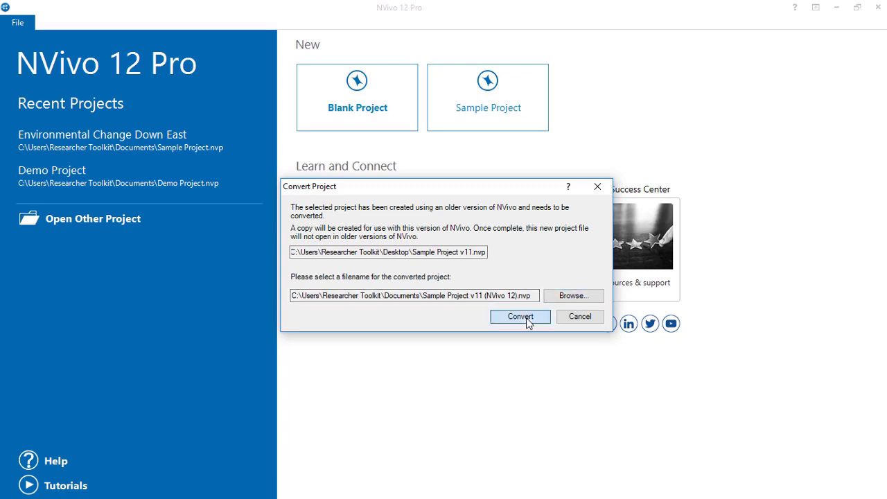